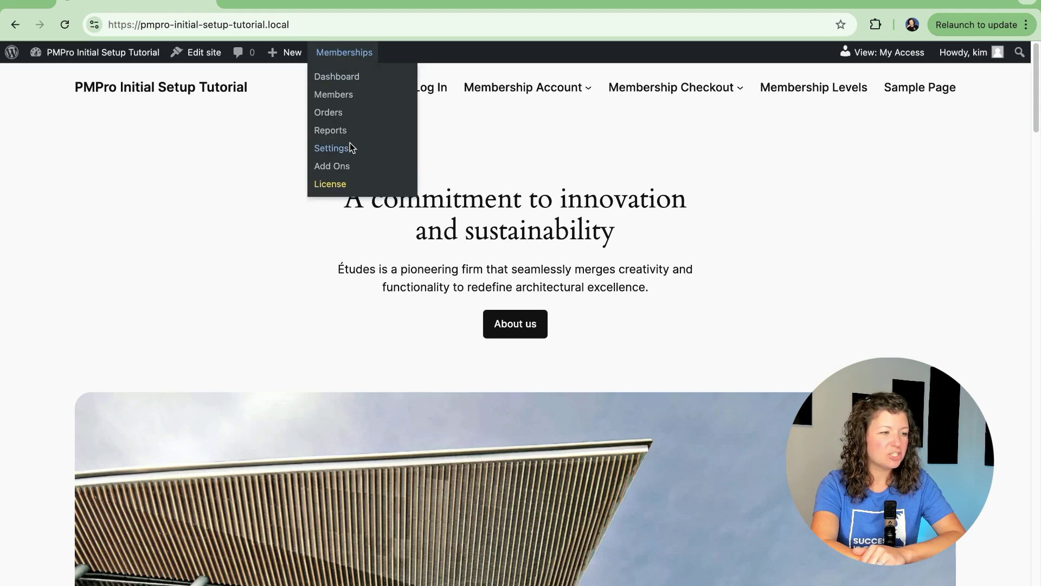
Step: Go to Memberships Settings and open the Advanced settings sub-tab
left_click(351, 147)
left_click(740, 204)
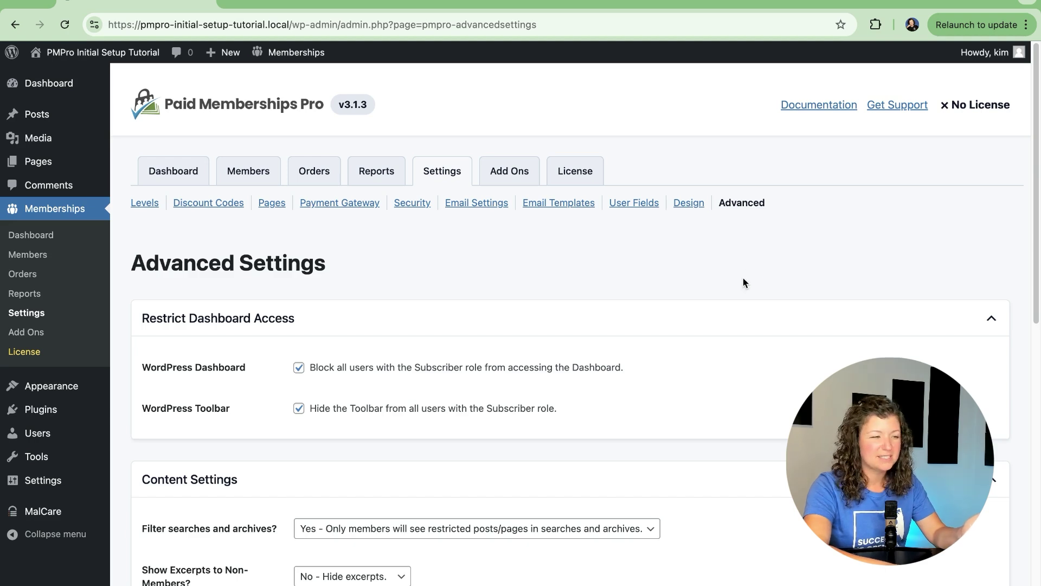
Step: Collapse Restrict Dashboard Access and try the search-filtering and excerpt options
left_click(732, 323)
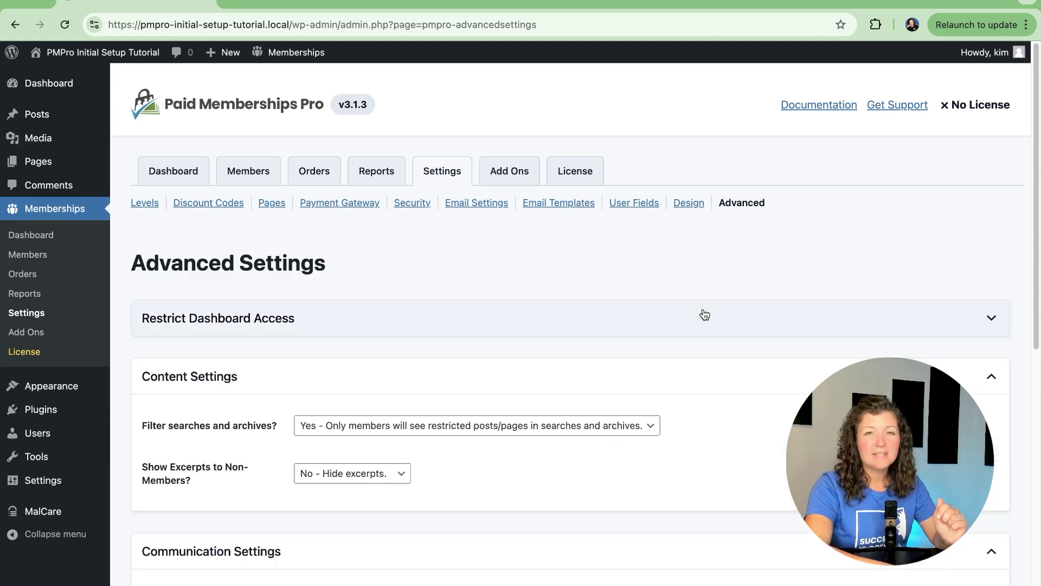
scroll(705, 315, "down", 2)
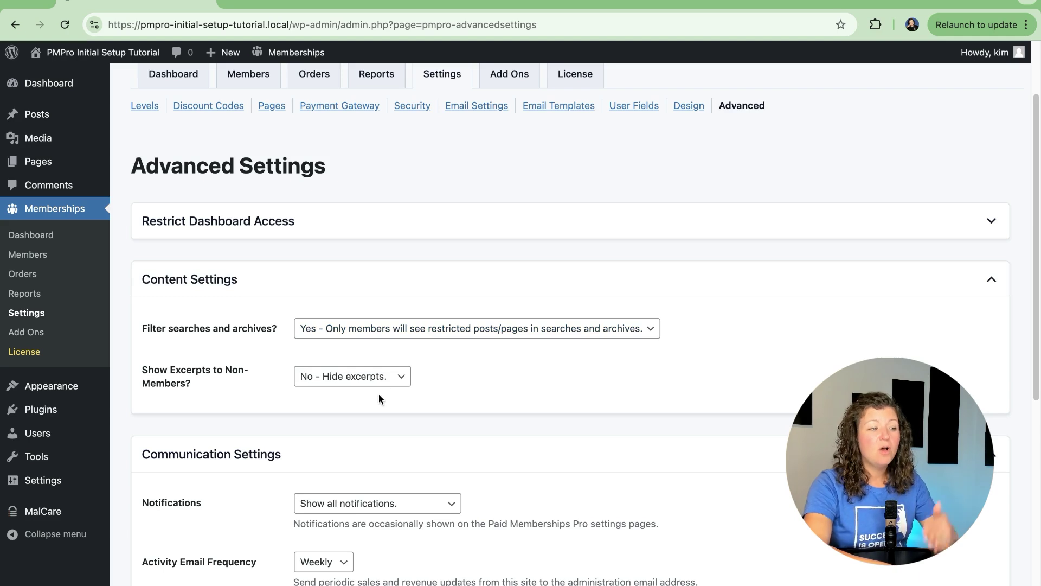
left_click(511, 332)
left_click(487, 310)
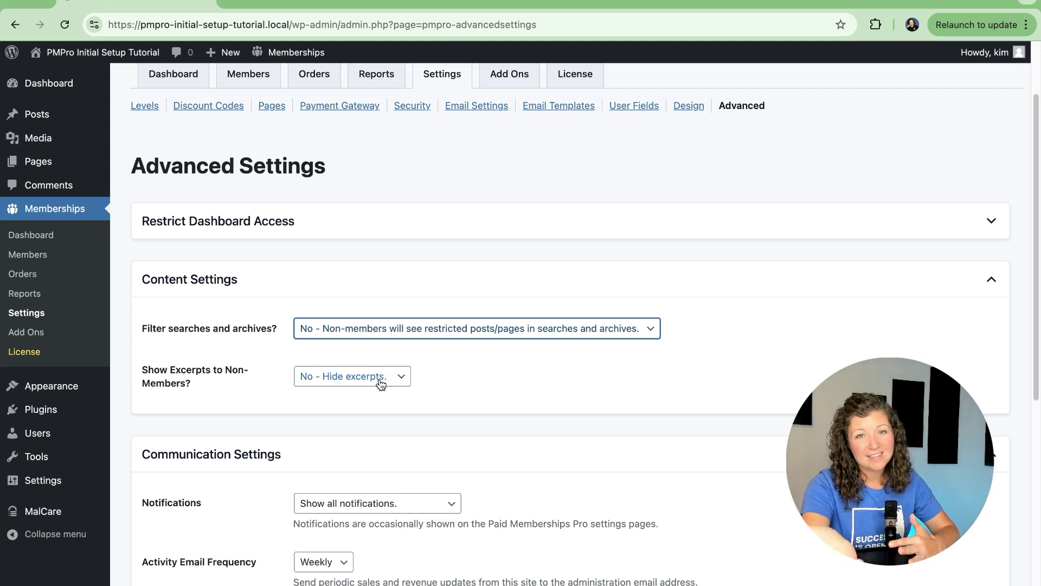
left_click(429, 335)
left_click(428, 345)
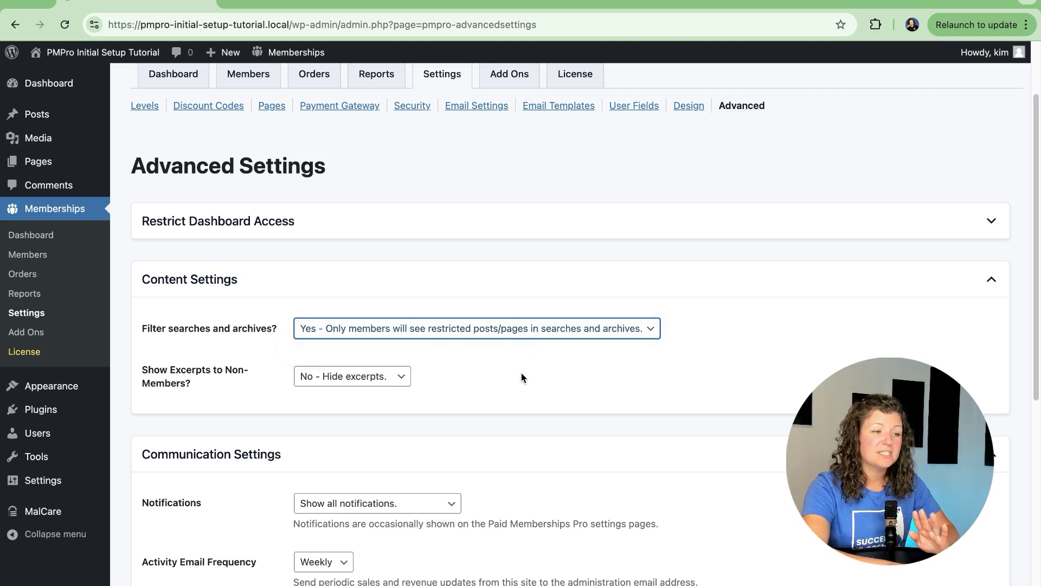
left_click(380, 376)
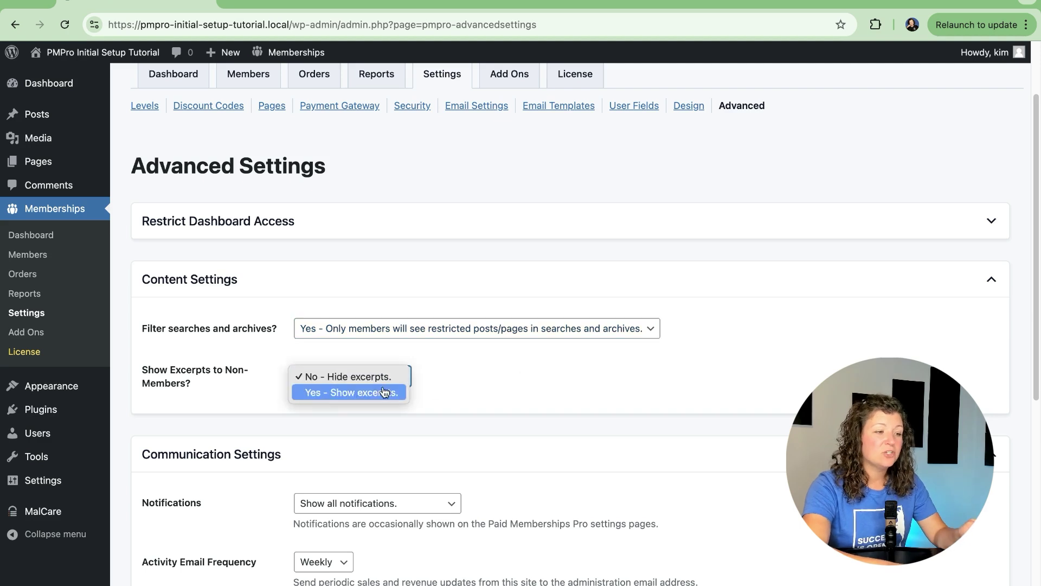
left_click(463, 376)
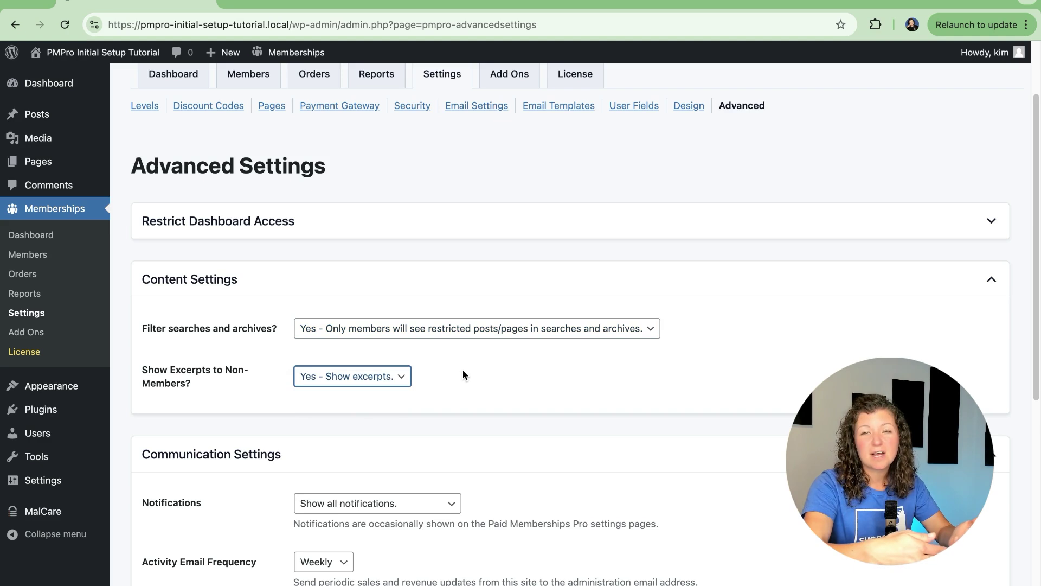
Step: Set Filter searches and archives to No and Show Excerpts to No, then save the settings
left_click(461, 329)
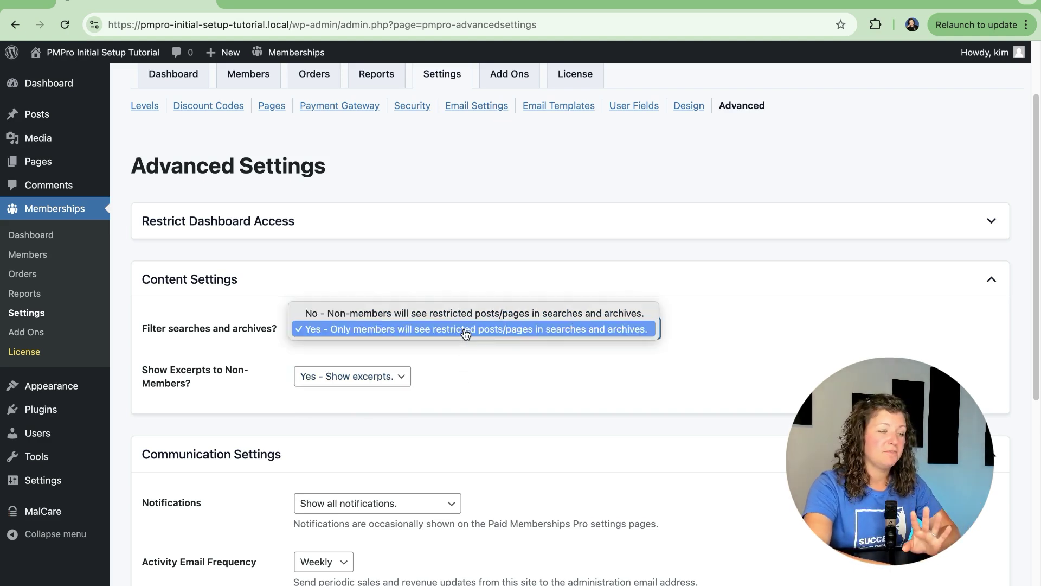
left_click(464, 311)
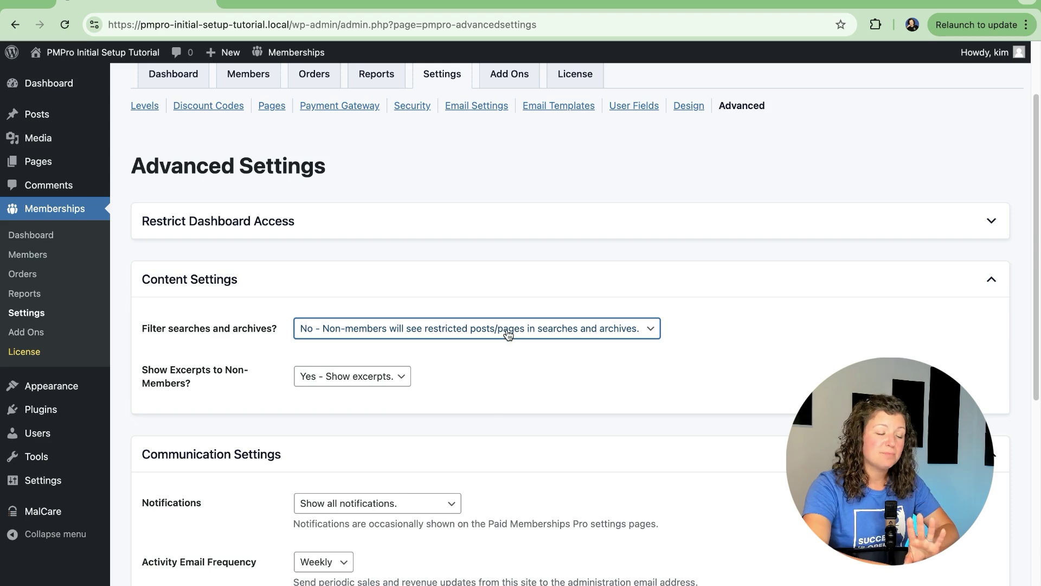
left_click(359, 378)
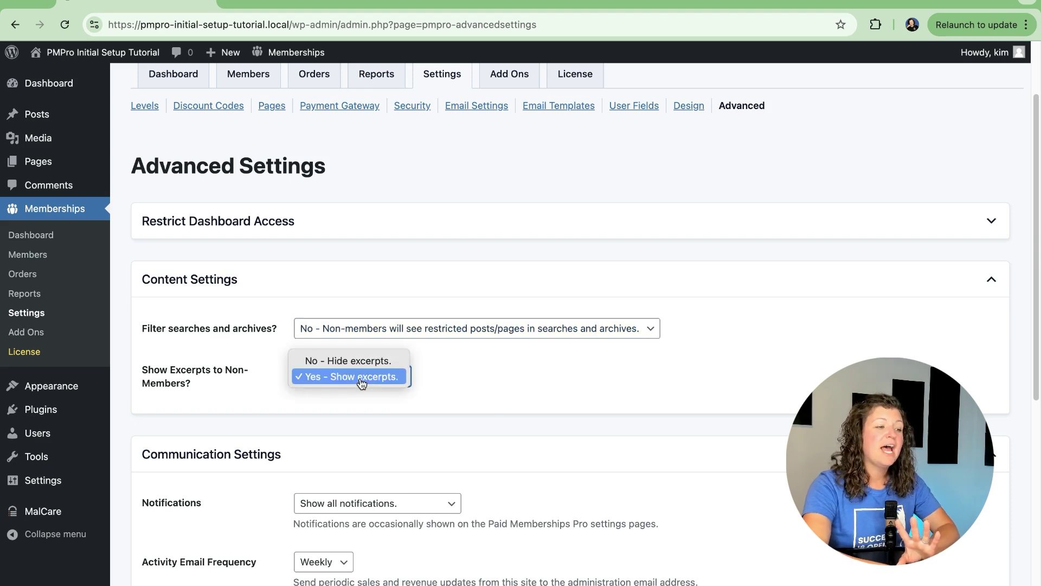
left_click(362, 363)
scroll(229, 471, "down", 8)
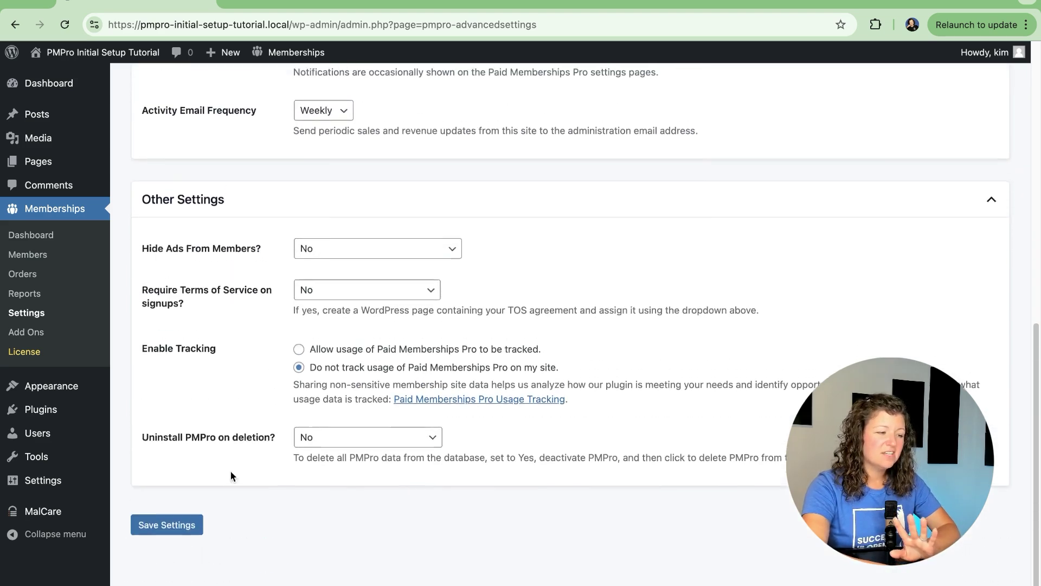
left_click(173, 541)
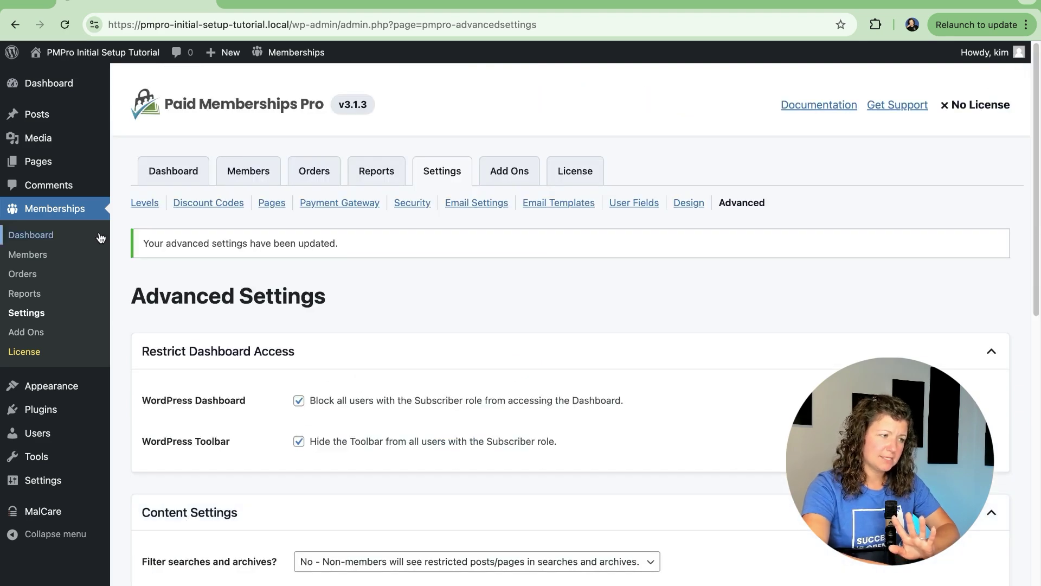
Step: Open the Hello world! post in the editor and save it
right_click(56, 118)
key("Escape")
left_click(36, 114)
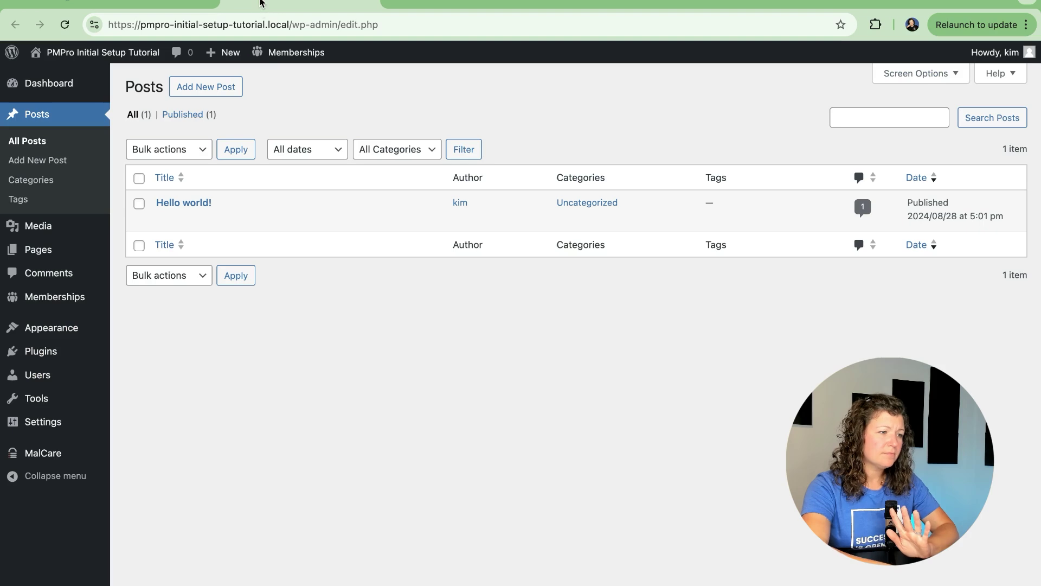
left_click(163, 220)
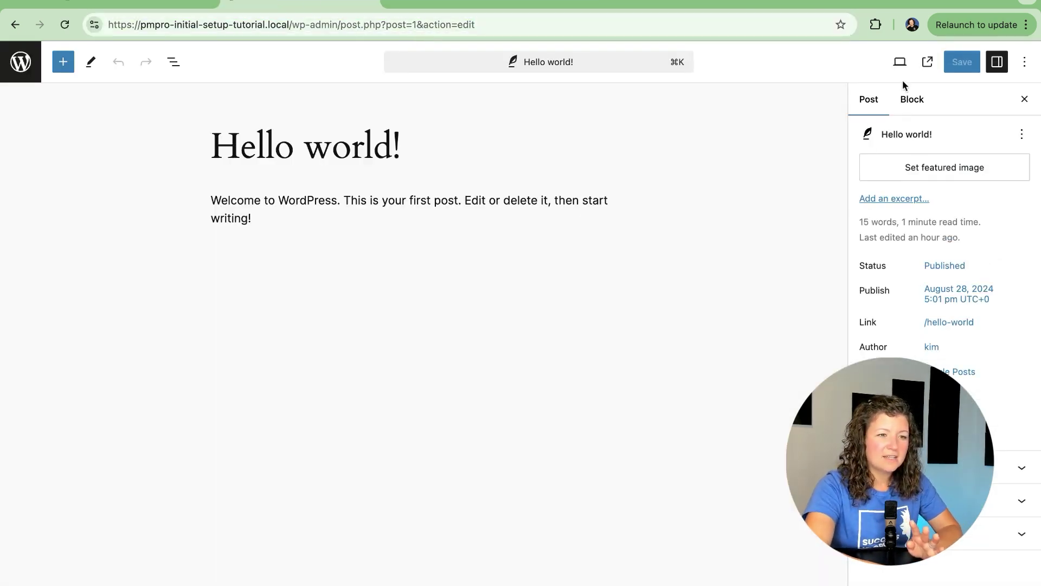
left_click(895, 467)
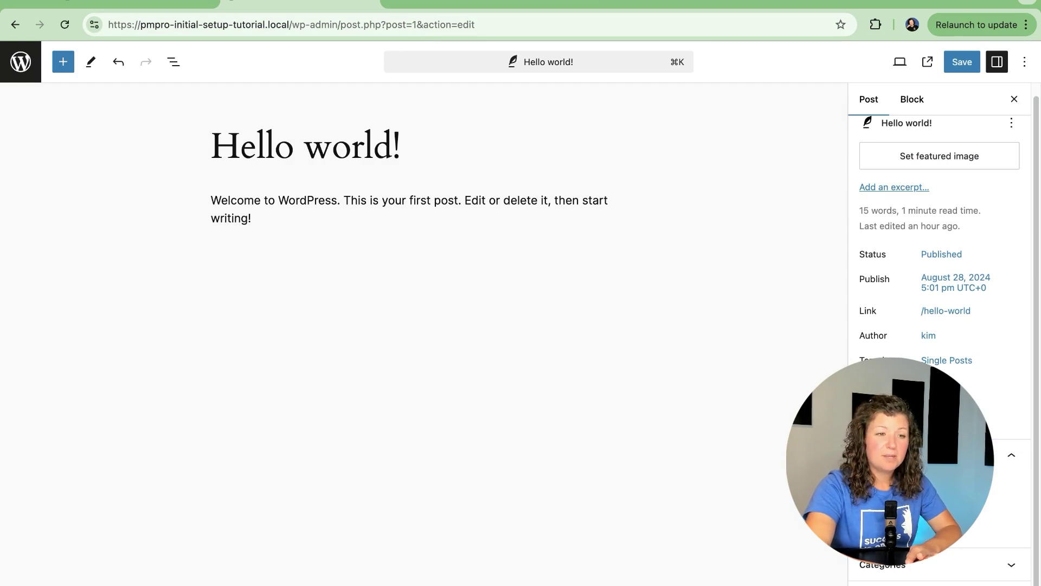
left_click(961, 66)
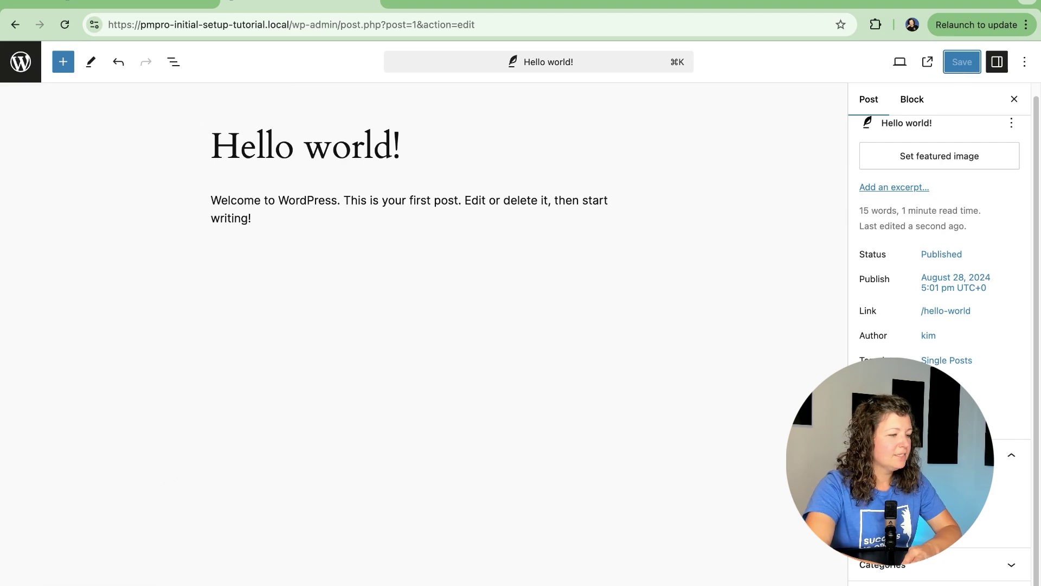
Step: View the live Hello world! post in a new tab, showing the Premium membership lock
right_click(135, 559)
left_click(204, 344)
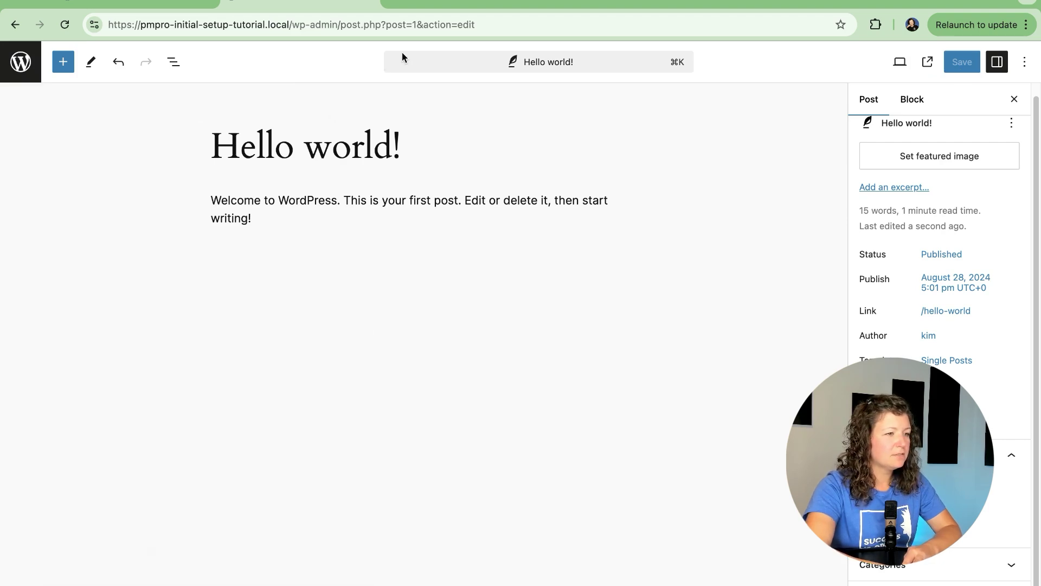
key("ctrl+Tab")
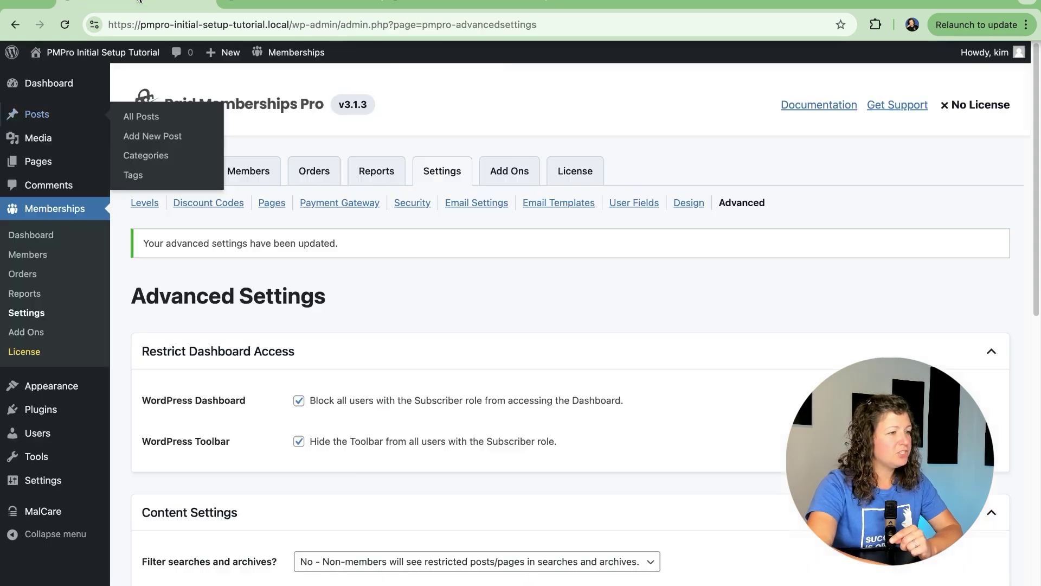
Step: Set Show Excerpts to non-members to Yes and save the advanced settings
key("ctrl+shift+Tab")
scroll(350, 463, "down", 2)
left_click(350, 458)
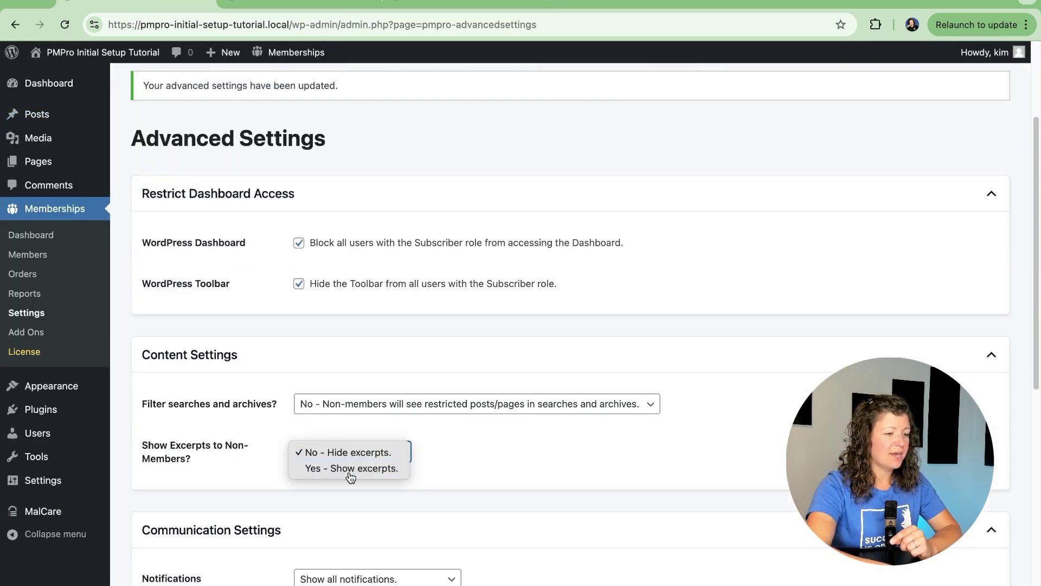
left_click(346, 467)
scroll(196, 483, "down", 15)
left_click(161, 542)
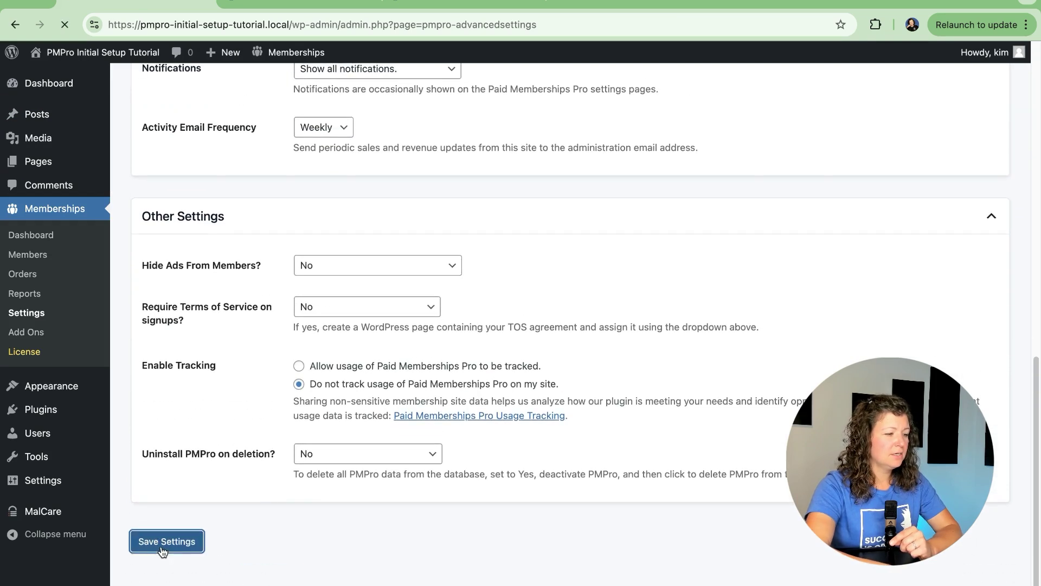
Step: Reload the live Hello world! post and check its excerpt above the Premium Membership Required box
left_click(440, 7)
key("super+r")
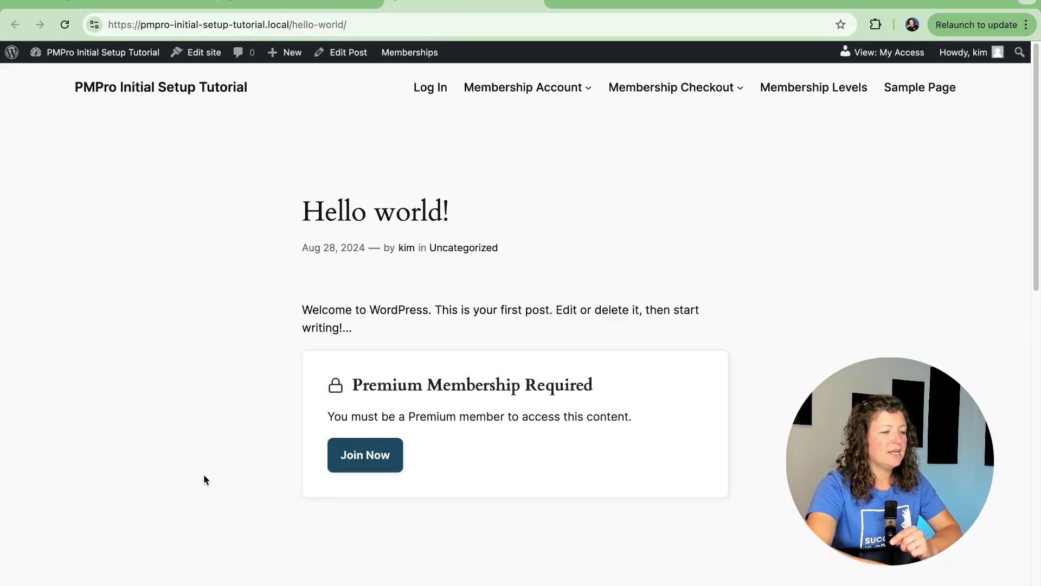
left_click_drag(307, 304, 400, 332)
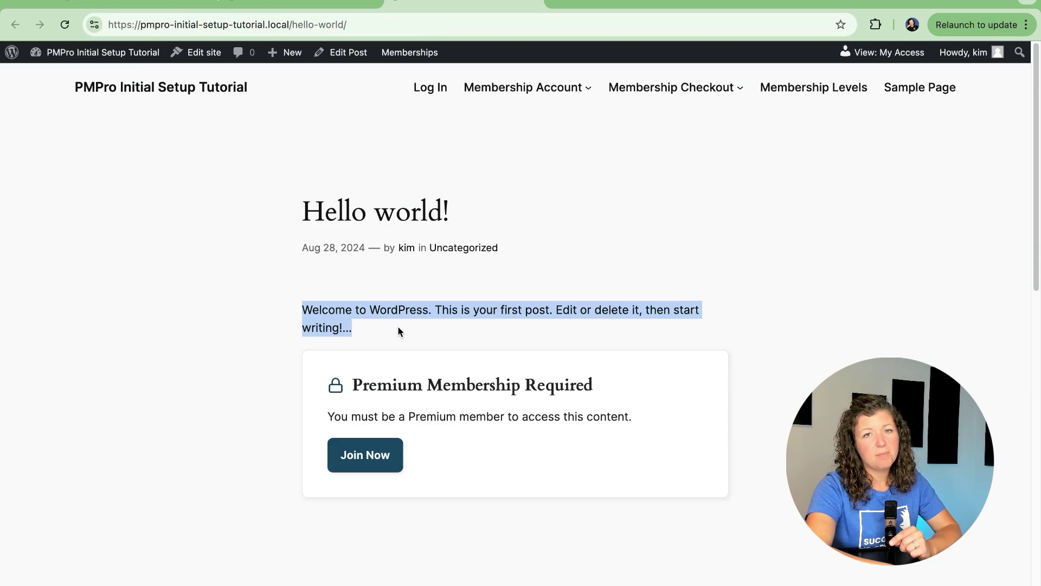
left_click(399, 328)
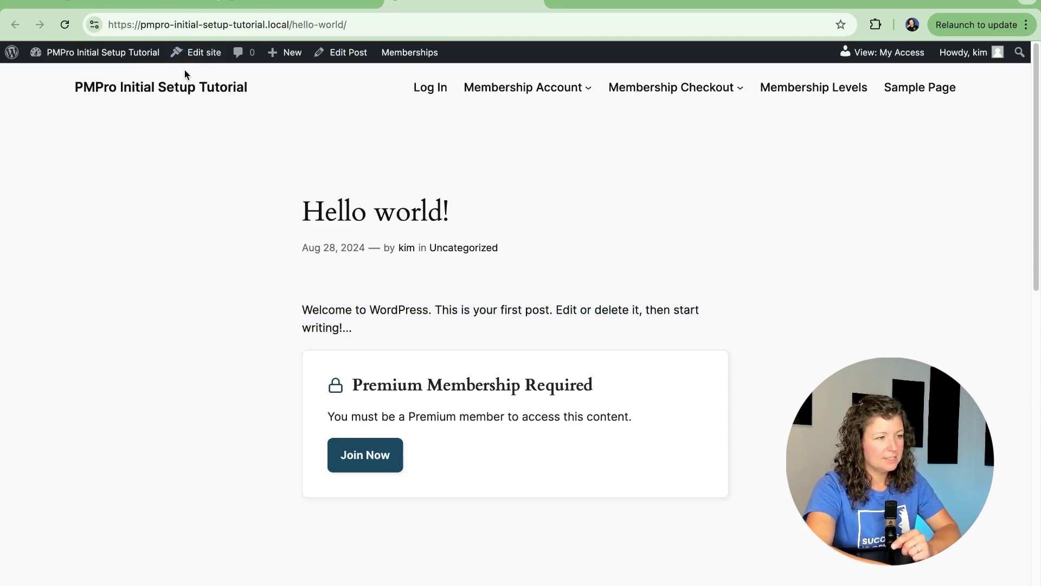
left_click(184, 87)
Step: Set Filter searches and archives to Yes and save the advanced settings
scroll(243, 274, "down", 10)
scroll(243, 275, "down", 20)
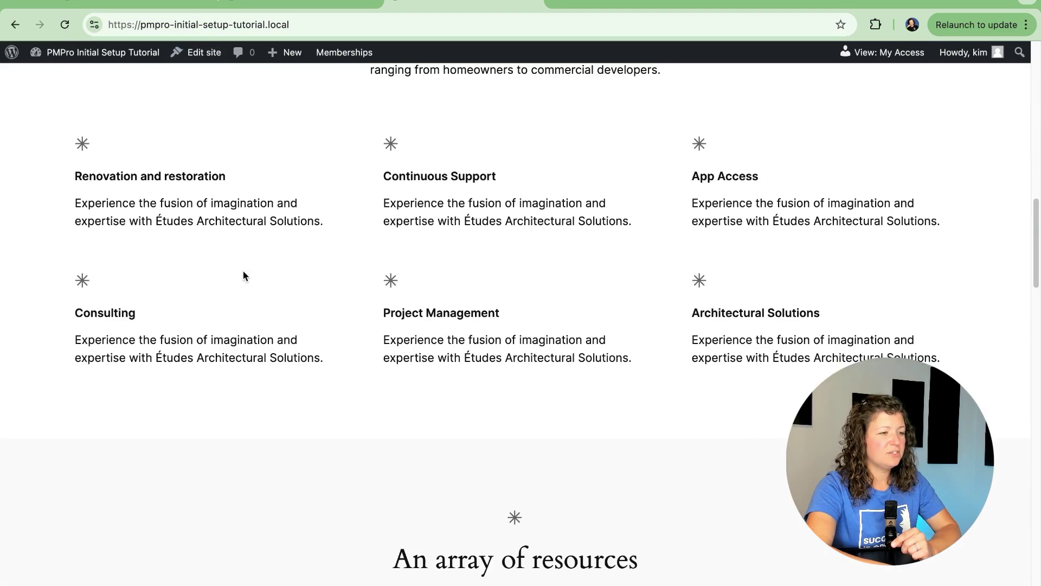
scroll(243, 276, "up", 4)
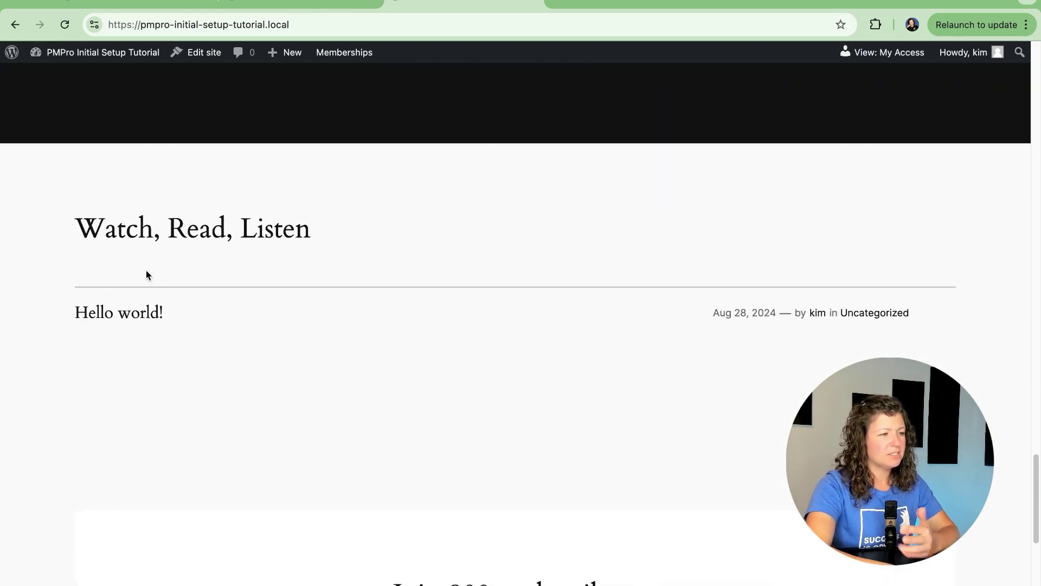
left_click(130, 4)
scroll(351, 342, "down", 5)
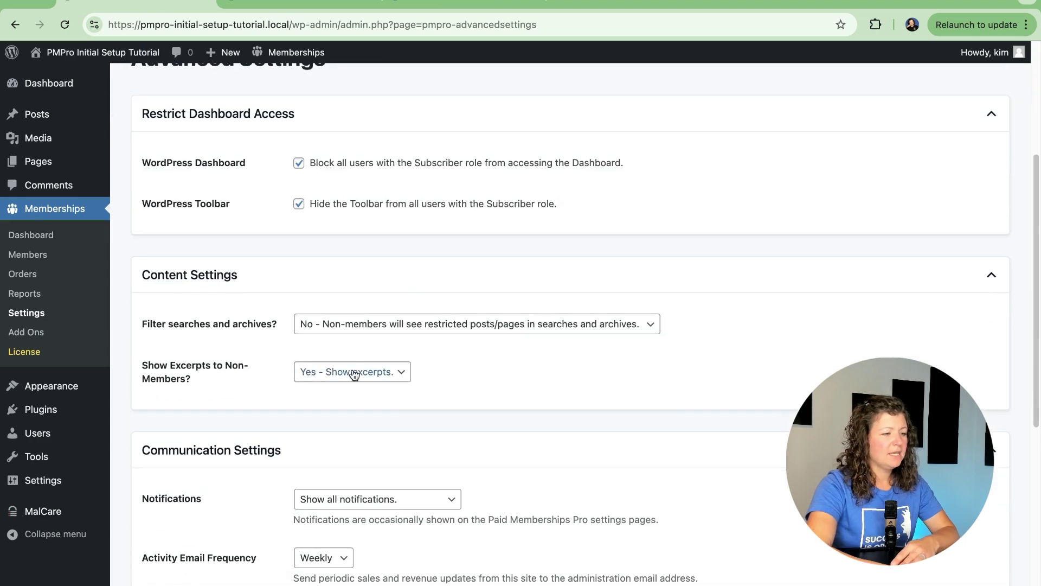
left_click(355, 374)
left_click(344, 353)
scroll(247, 356, "down", 8)
scroll(179, 574, "up", 1)
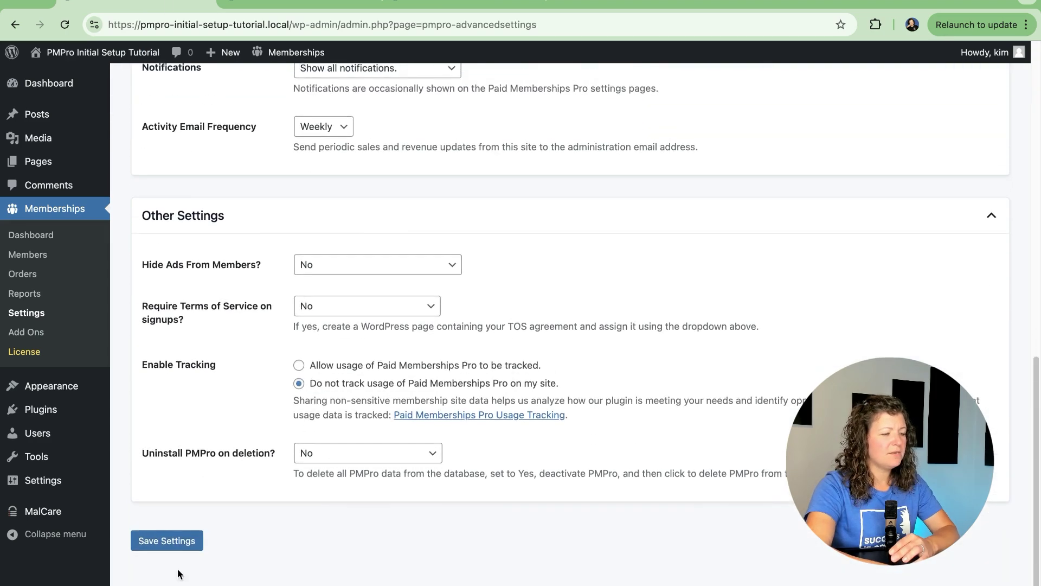
left_click(176, 541)
Step: Reload the front-end home page to confirm no restricted posts are listed
left_click(465, 3)
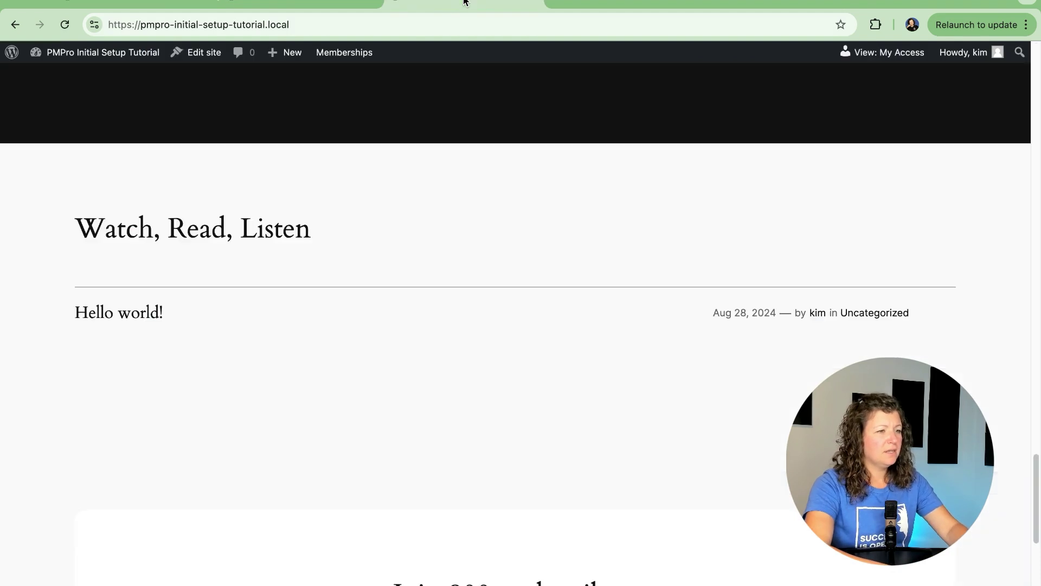
key("super+r")
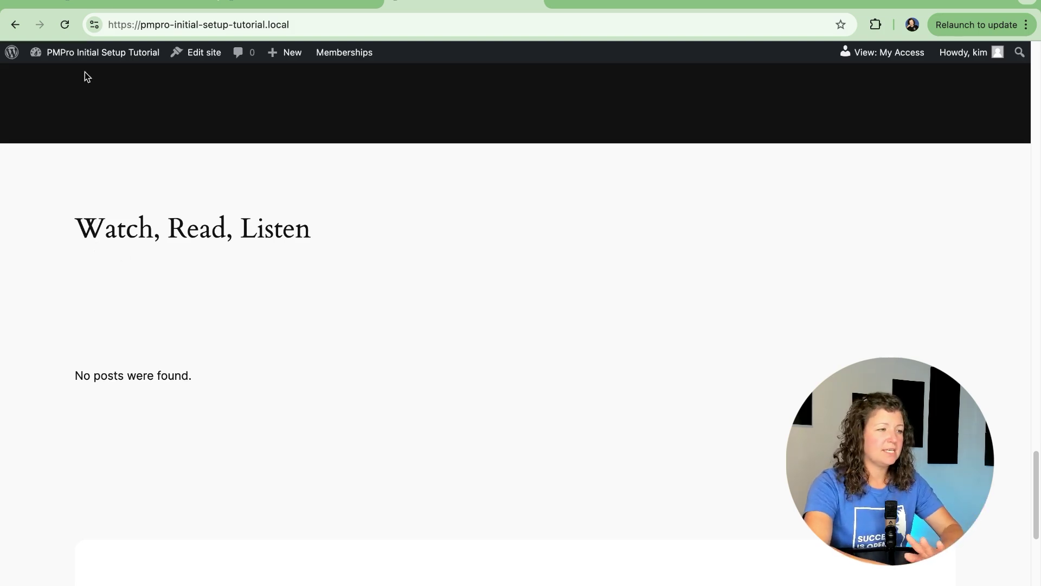
left_click(135, 3)
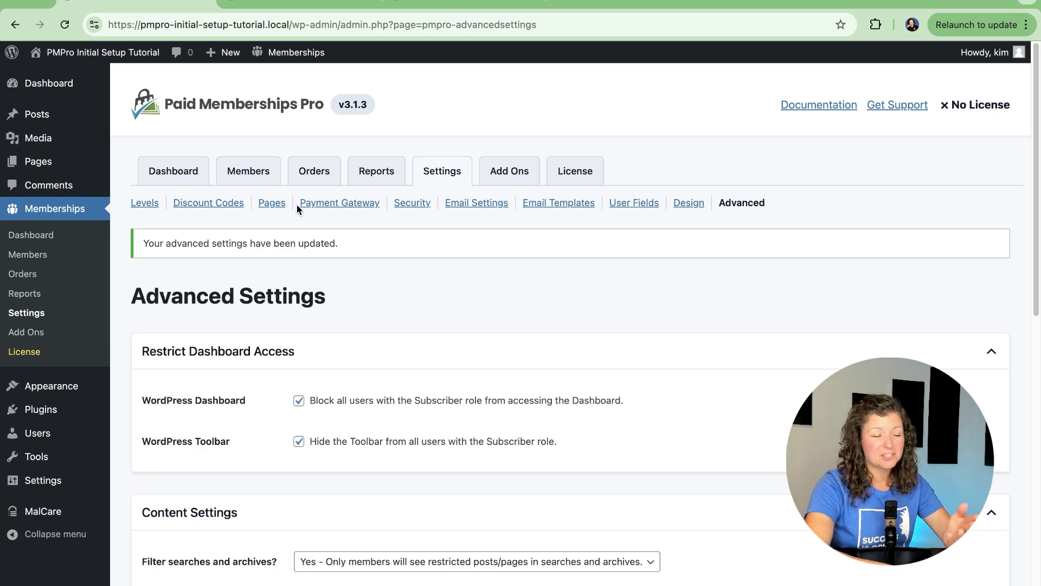
Step: Collapse Content Settings and Restrict Dashboard Access, and set Notifications to security notifications only
scroll(297, 204, "down", 5)
left_click(300, 158)
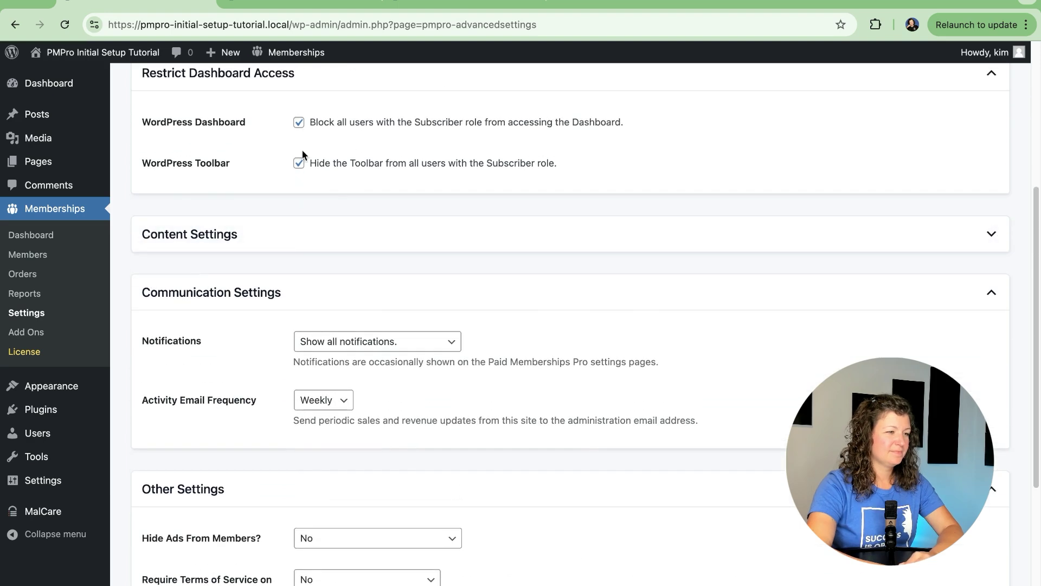
left_click(304, 75)
scroll(251, 216, "down", 1)
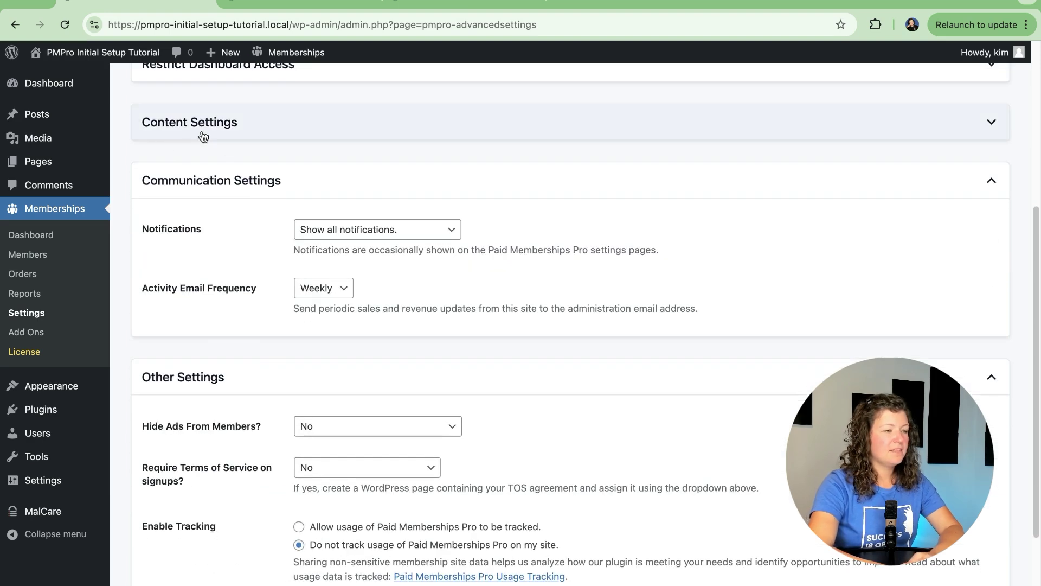
left_click(437, 238)
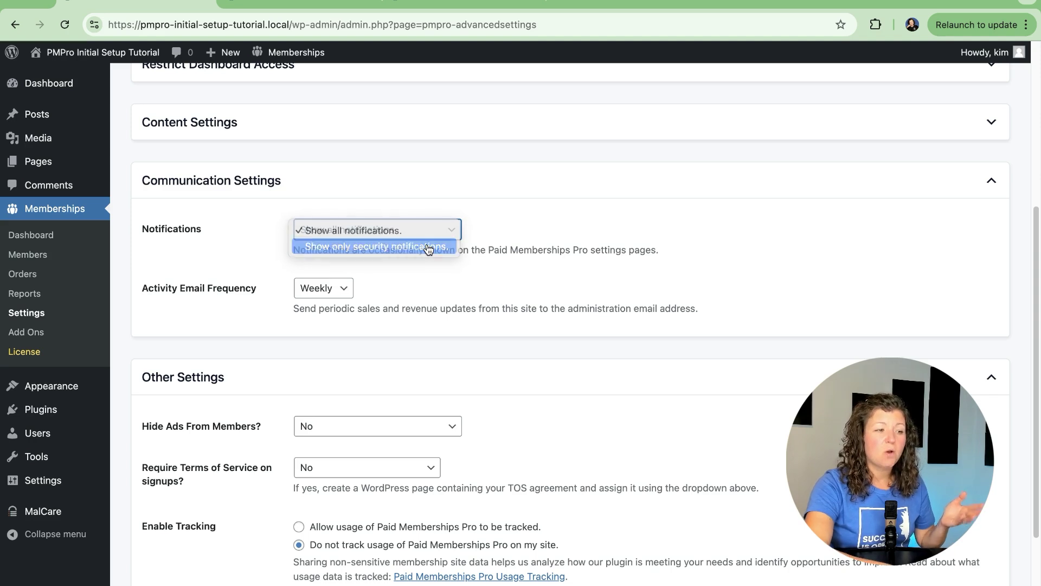
left_click(427, 247)
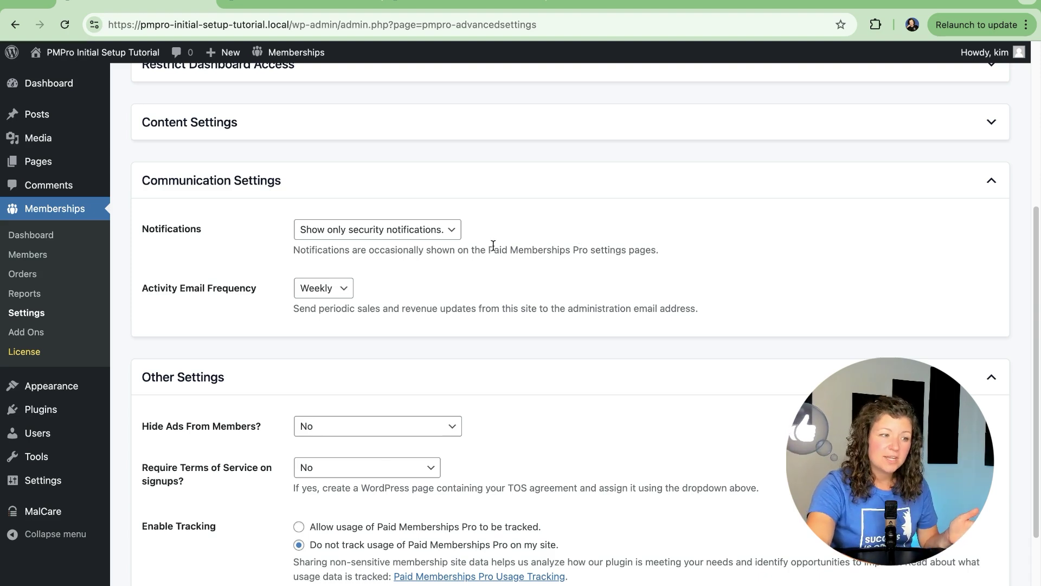
left_click(437, 239)
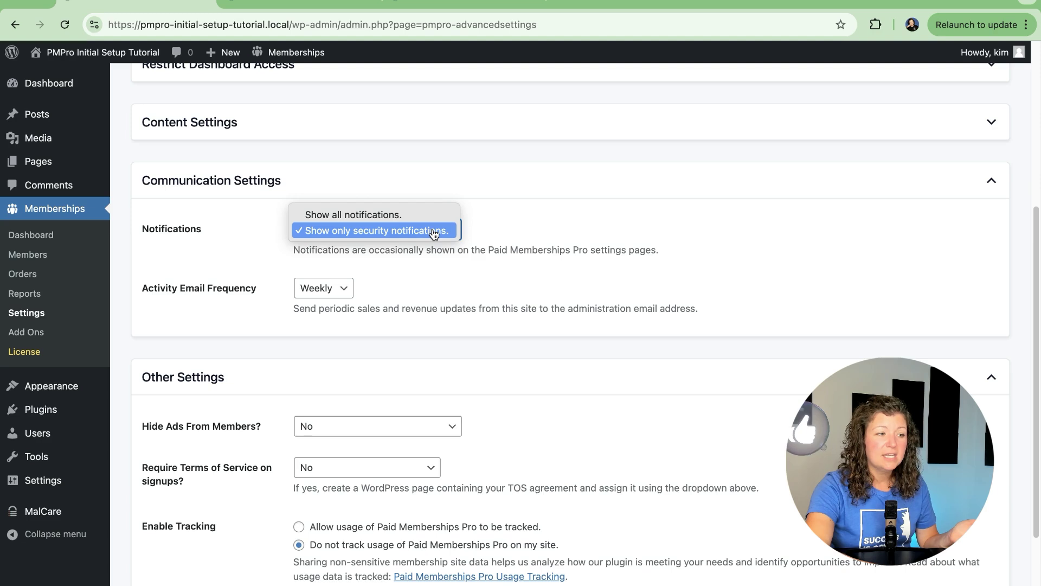
left_click(437, 230)
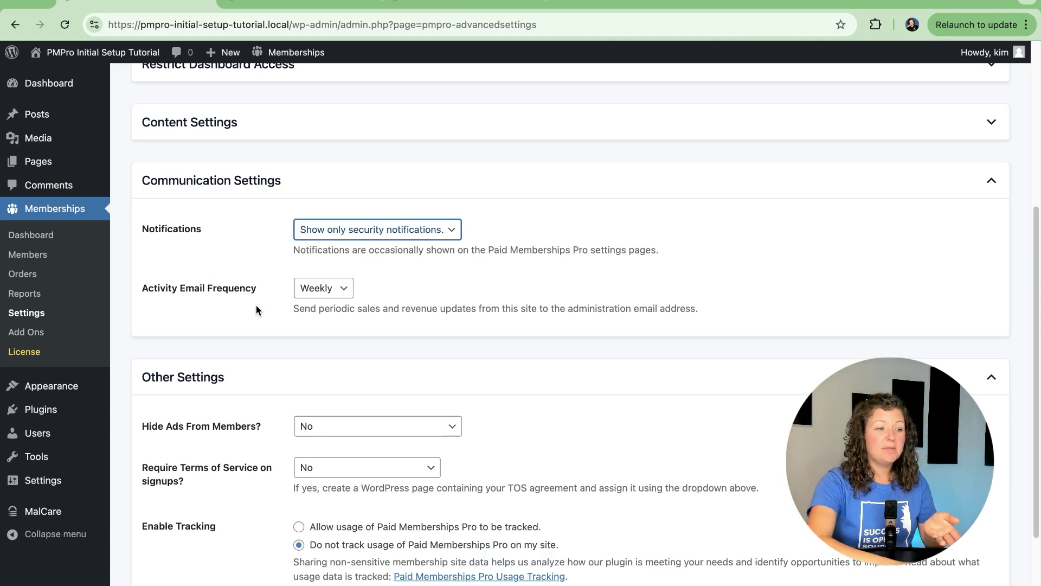
Step: Set Activity Email Frequency to Never
left_click(330, 293)
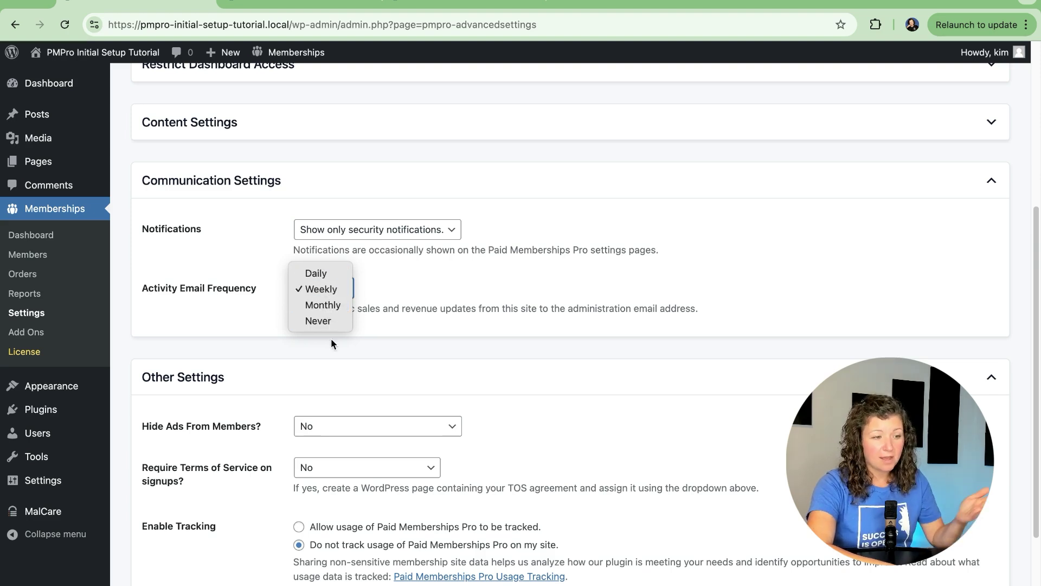
left_click(434, 309)
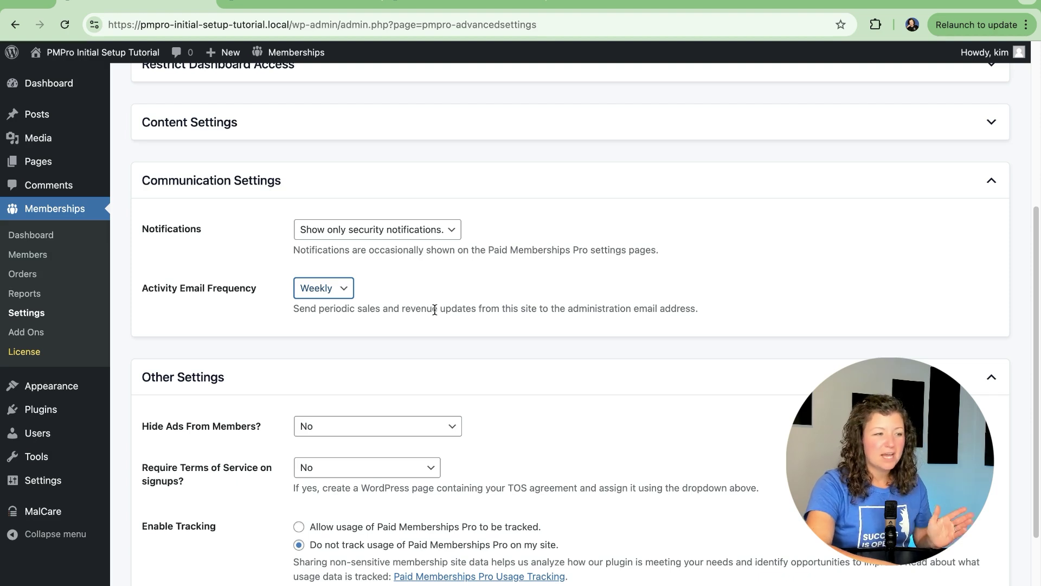
left_click(334, 288)
left_click(330, 304)
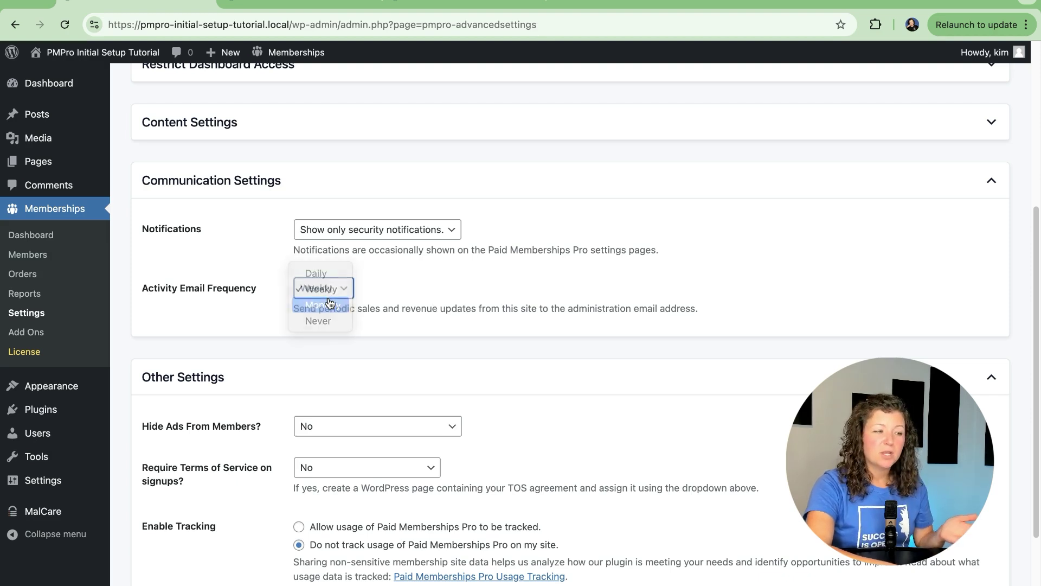
left_click(336, 288)
left_click(411, 281)
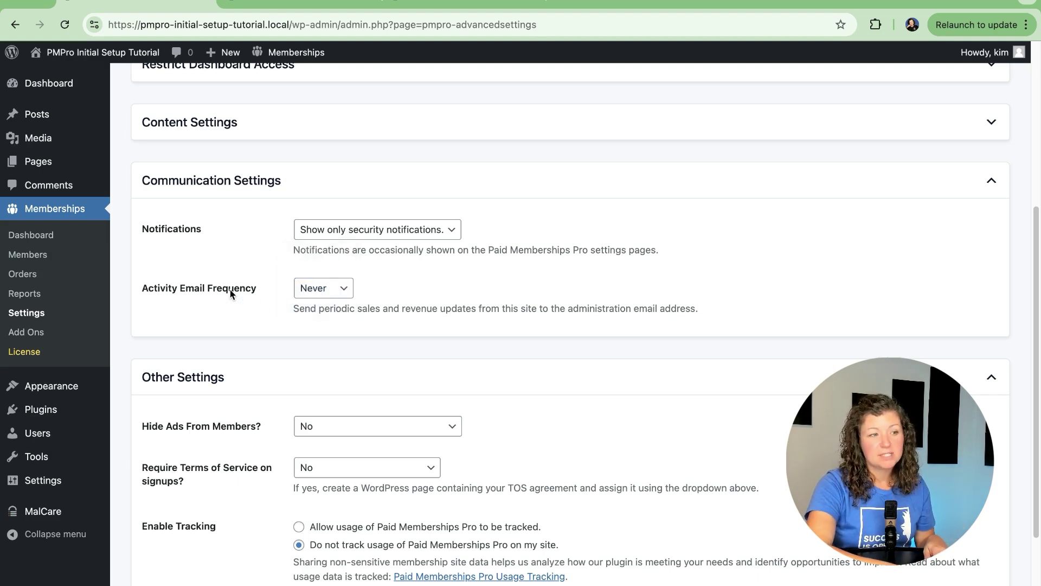
Step: Try Certain Members for Hide Ads From Members, then set it back to No
left_click(235, 182)
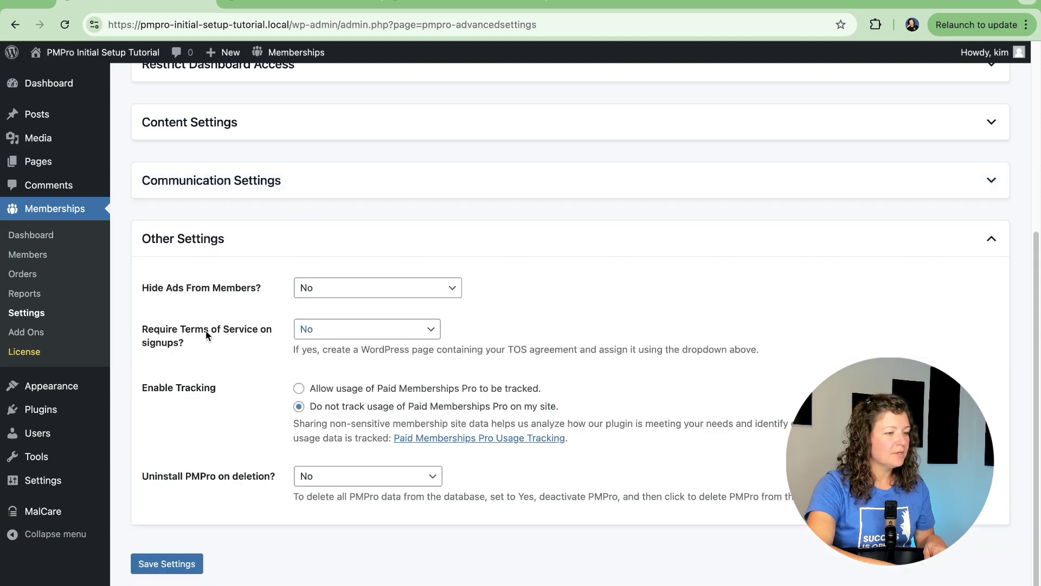
scroll(209, 336, "down", 1)
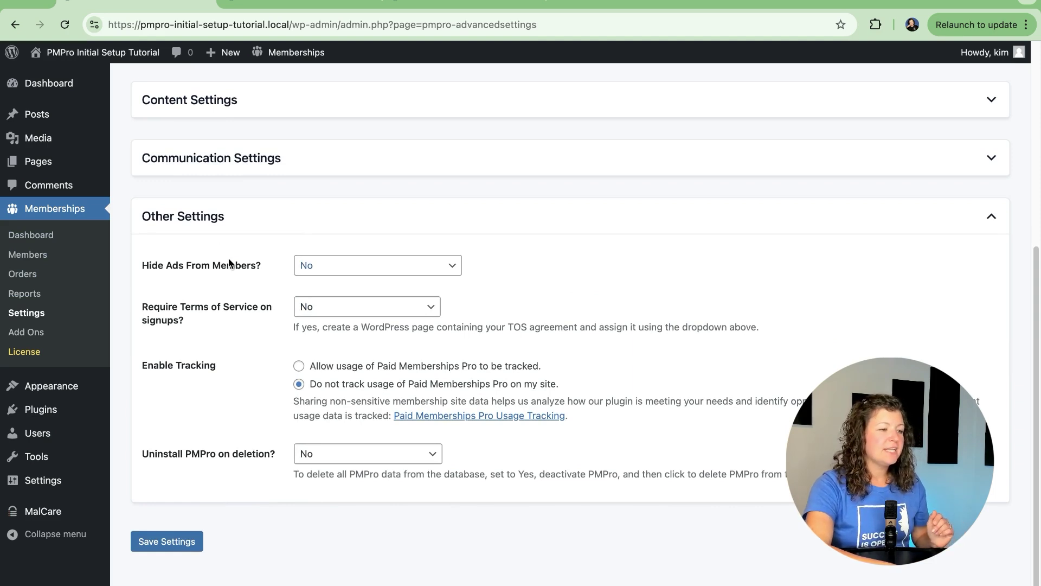
left_click(345, 267)
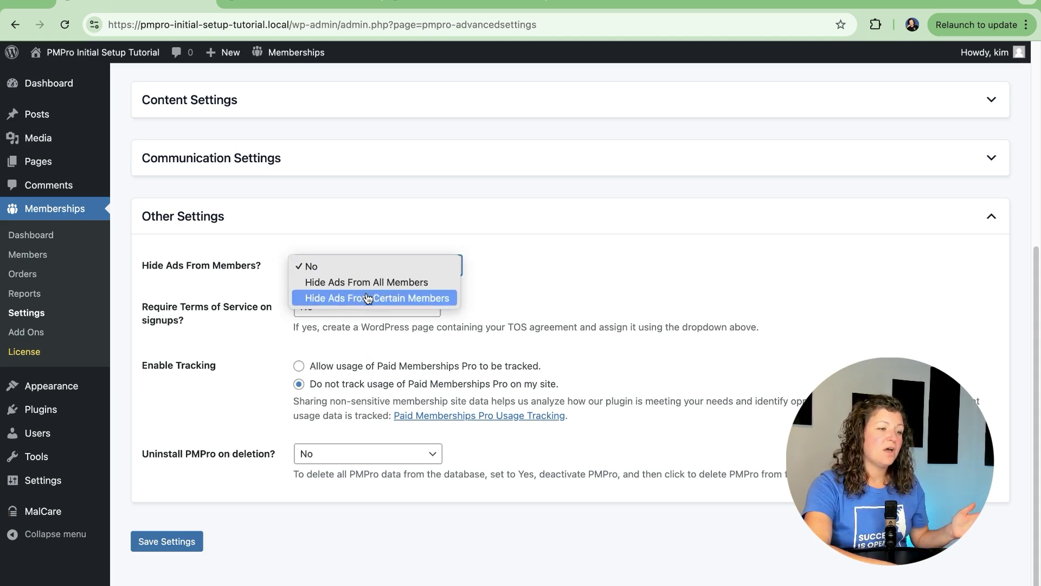
left_click(359, 298)
left_click_drag(296, 316, 476, 353)
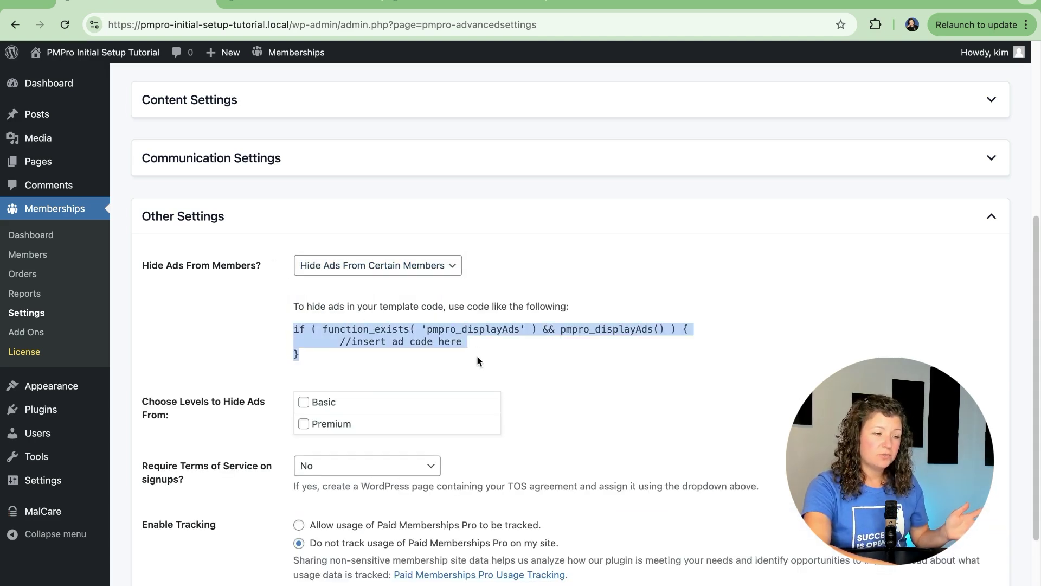
left_click(476, 356)
left_click(428, 265)
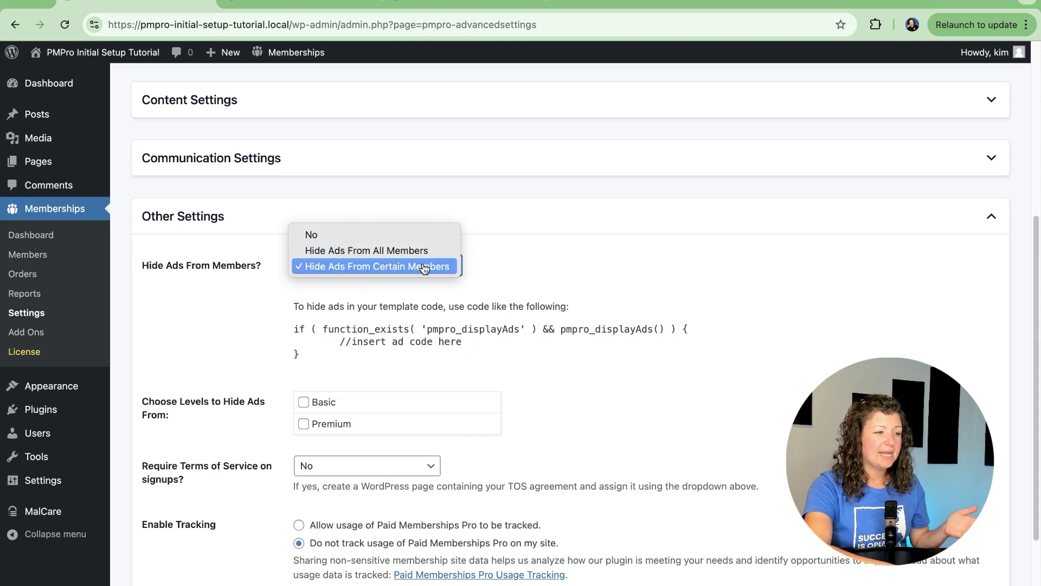
left_click(425, 233)
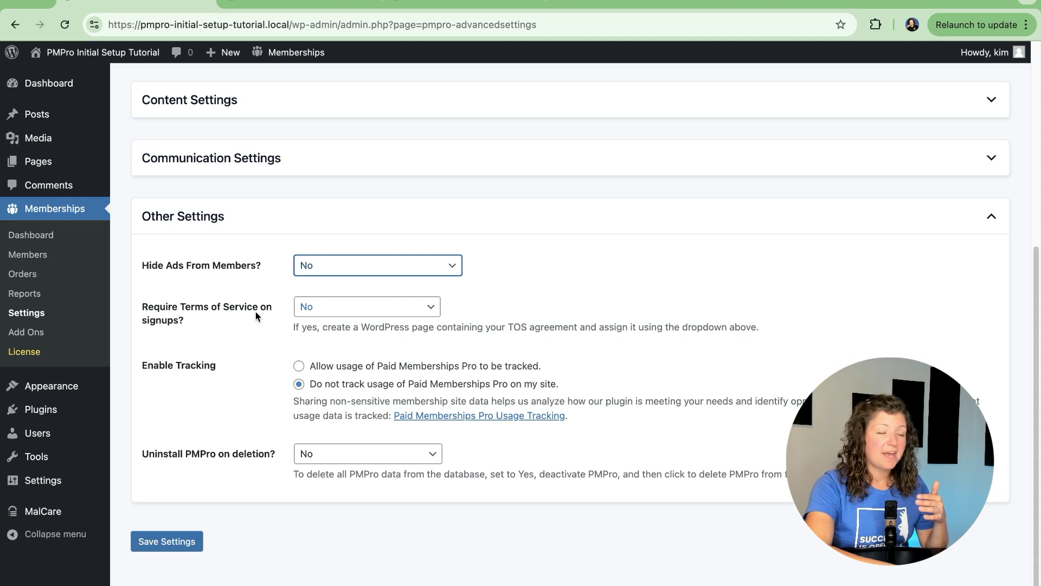
left_click(366, 315)
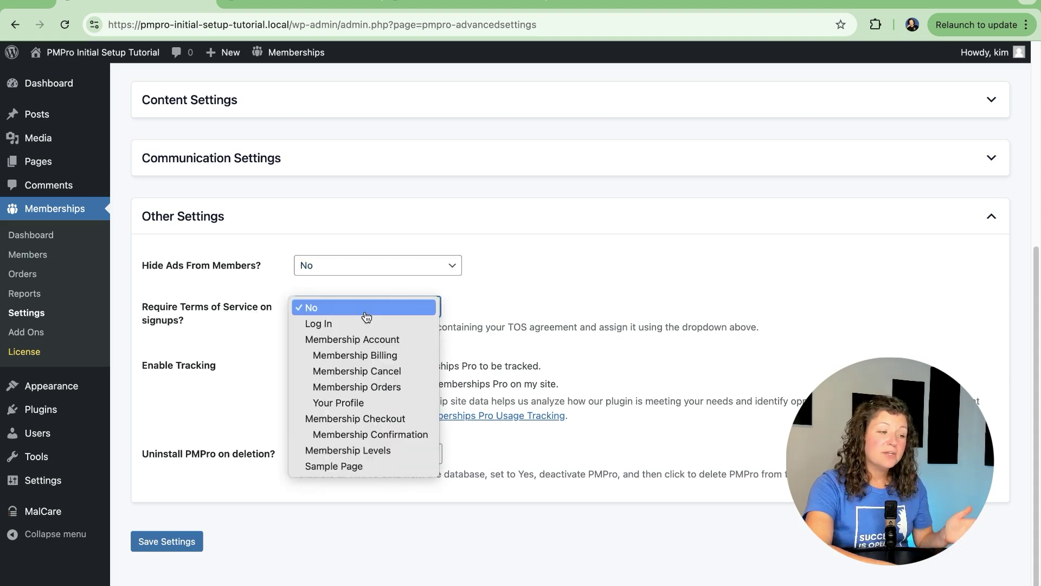
Step: Choose Sample Page for Require Terms of Service, keep Uninstall PMPro on deletion at No, and save
left_click(355, 468)
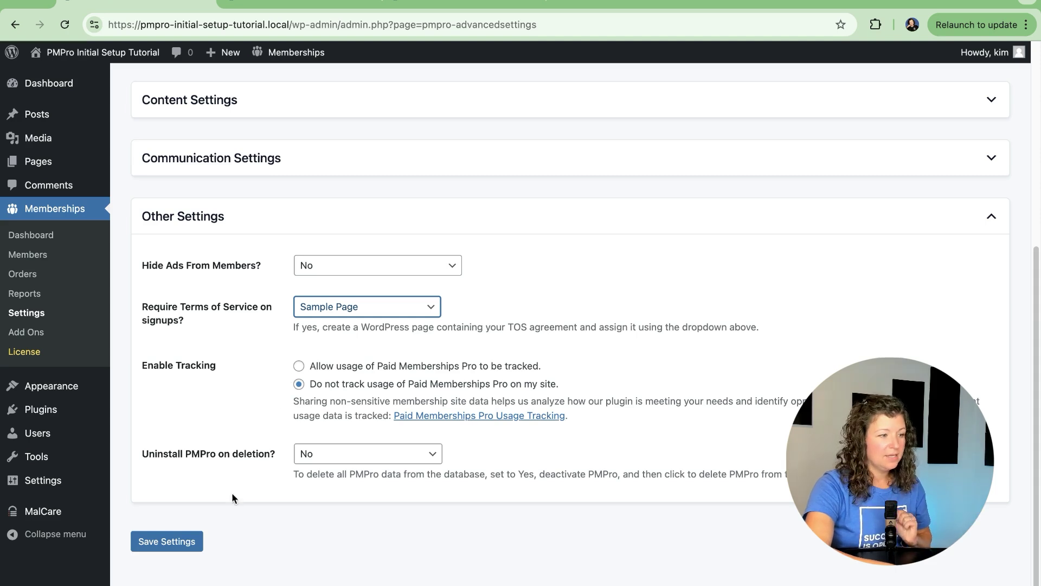
left_click_drag(144, 454, 257, 456)
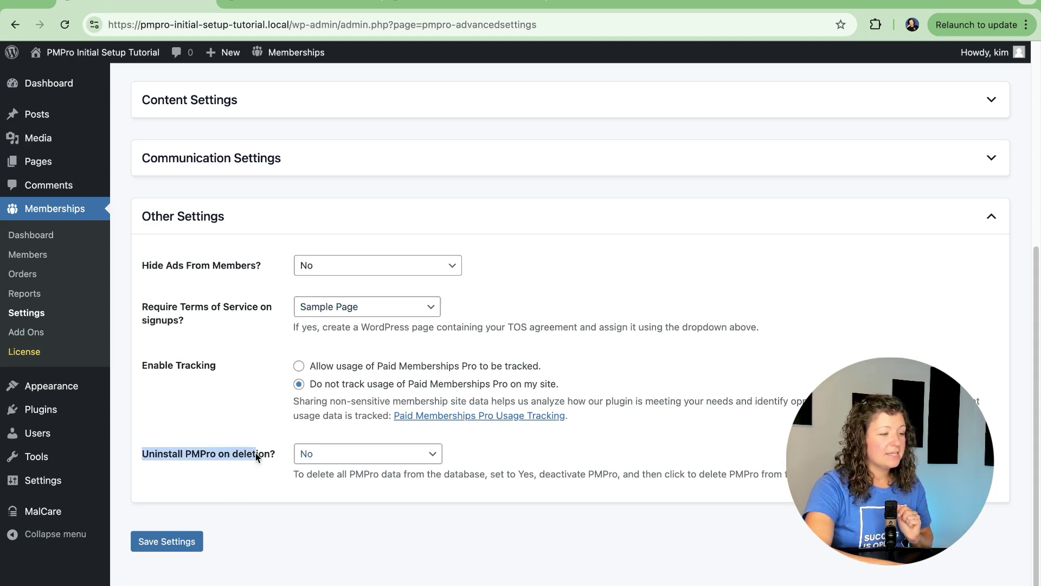
left_click(276, 454)
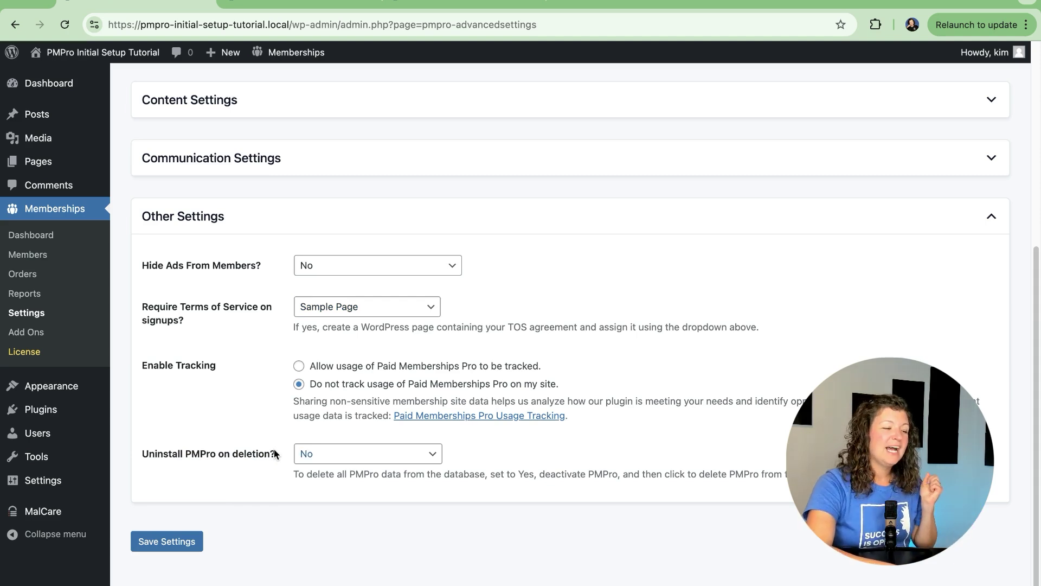
left_click(272, 454)
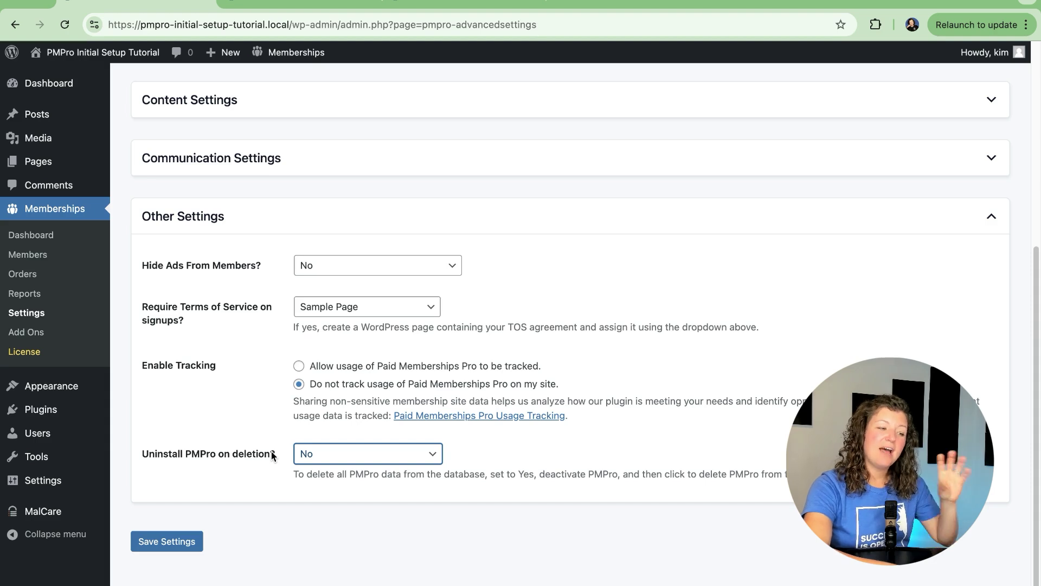
left_click(537, 464)
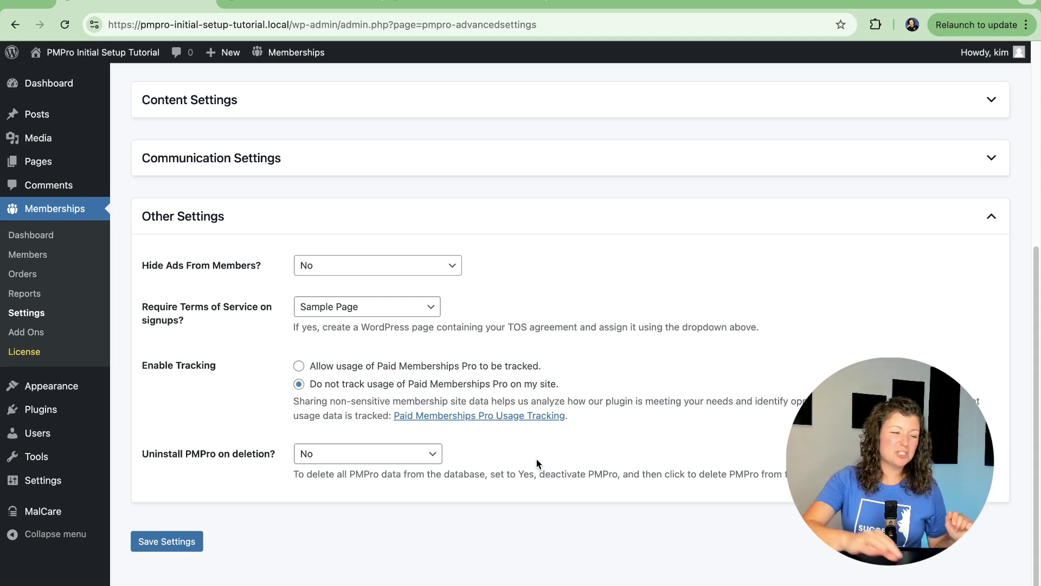
left_click(394, 455)
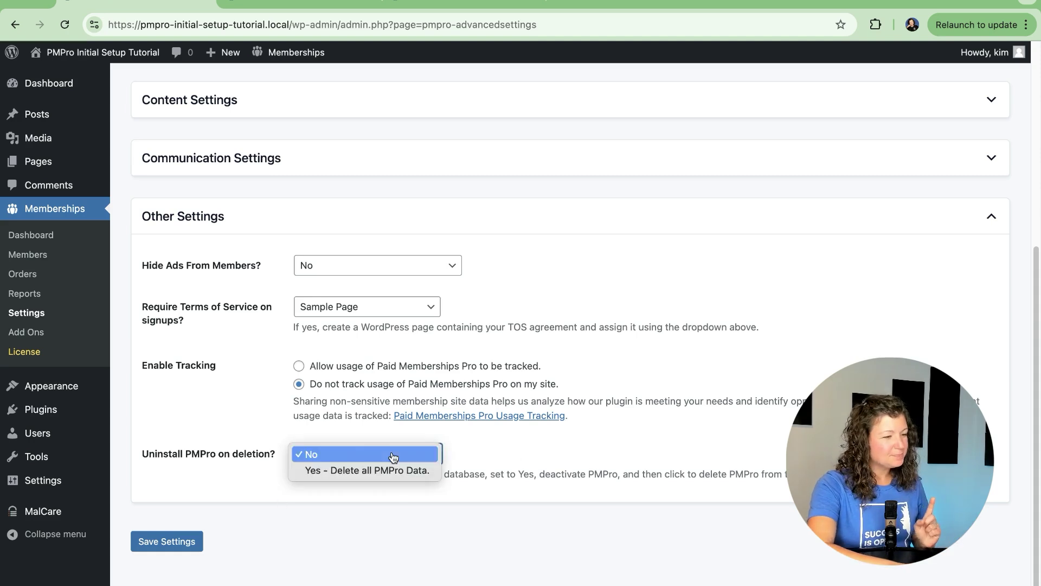
left_click(486, 451)
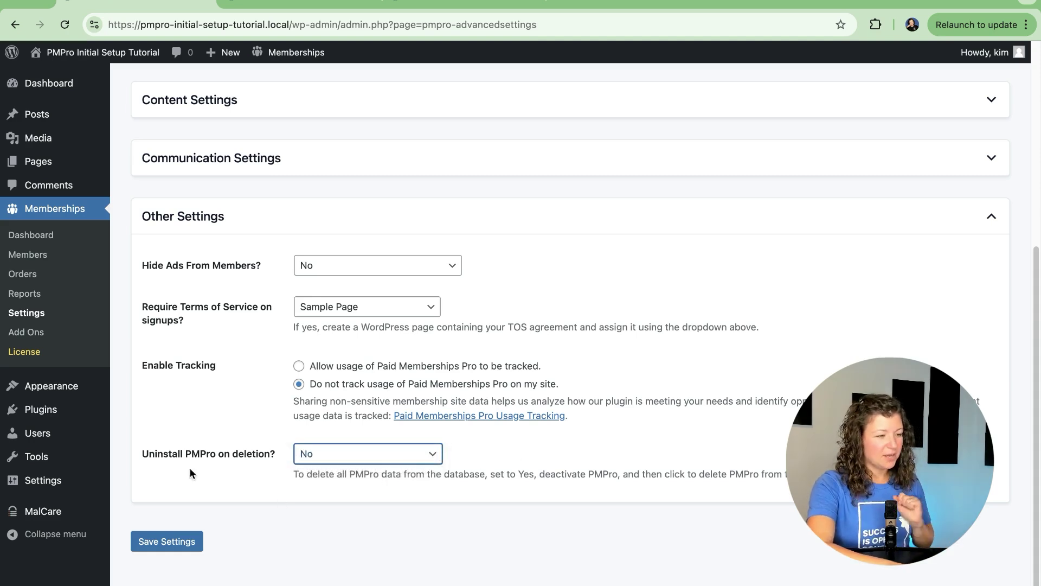
left_click(161, 540)
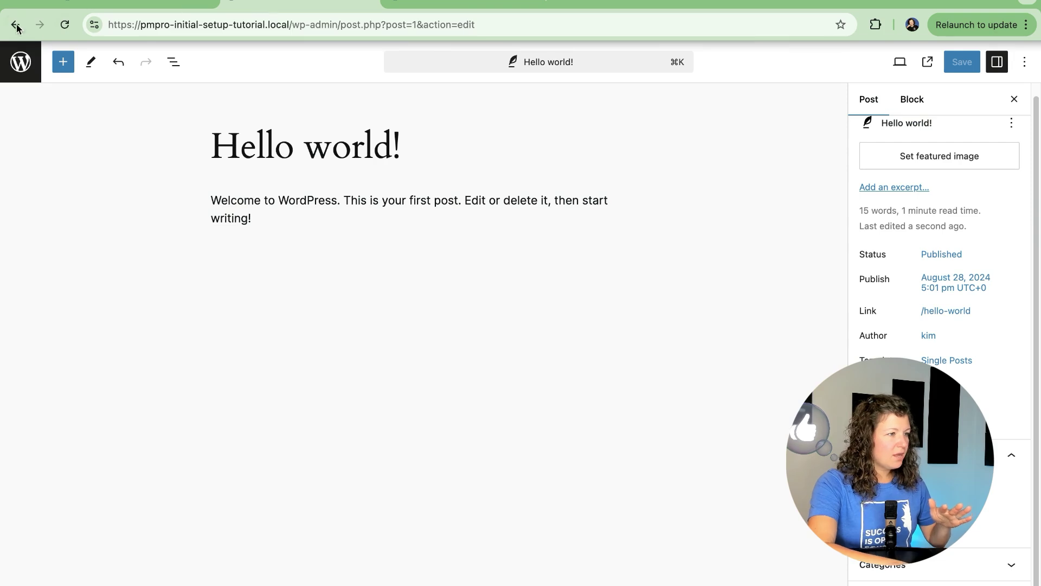
Step: Open the live Hello world! post and start checkout for the Premium membership level
left_click(15, 26)
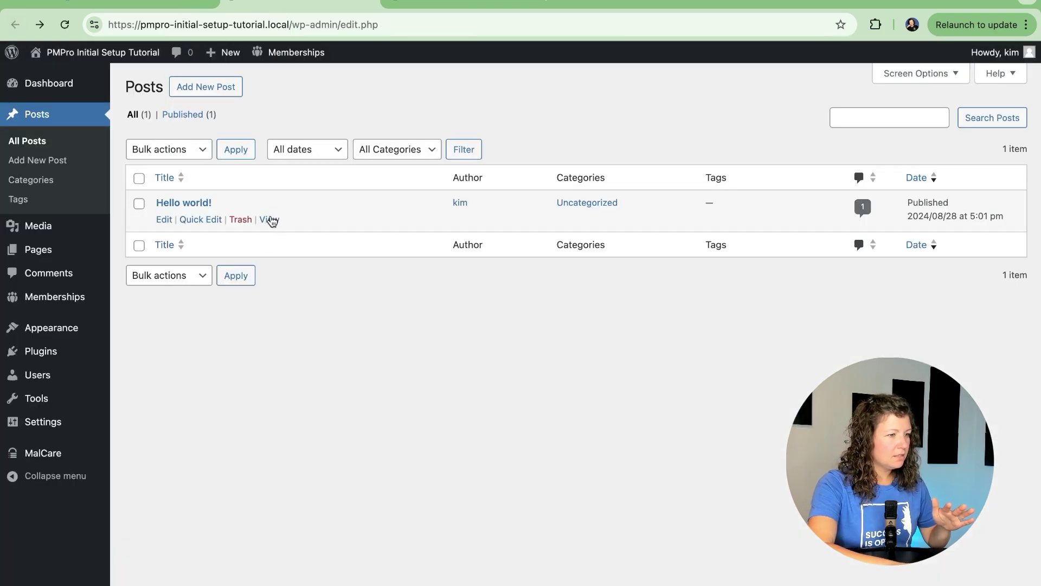
left_click(270, 219)
left_click(371, 411)
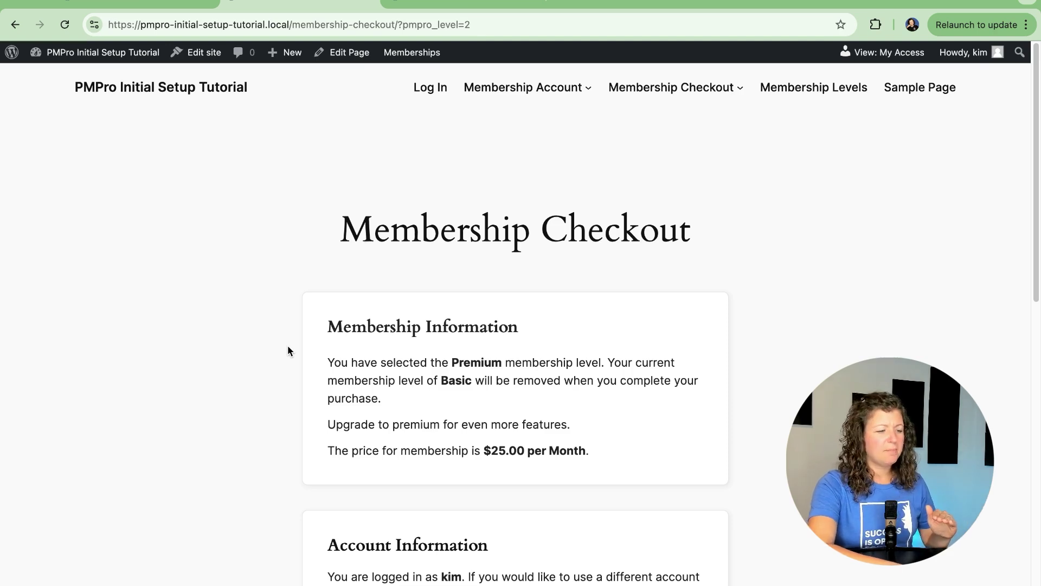
scroll(287, 350, "down", 6)
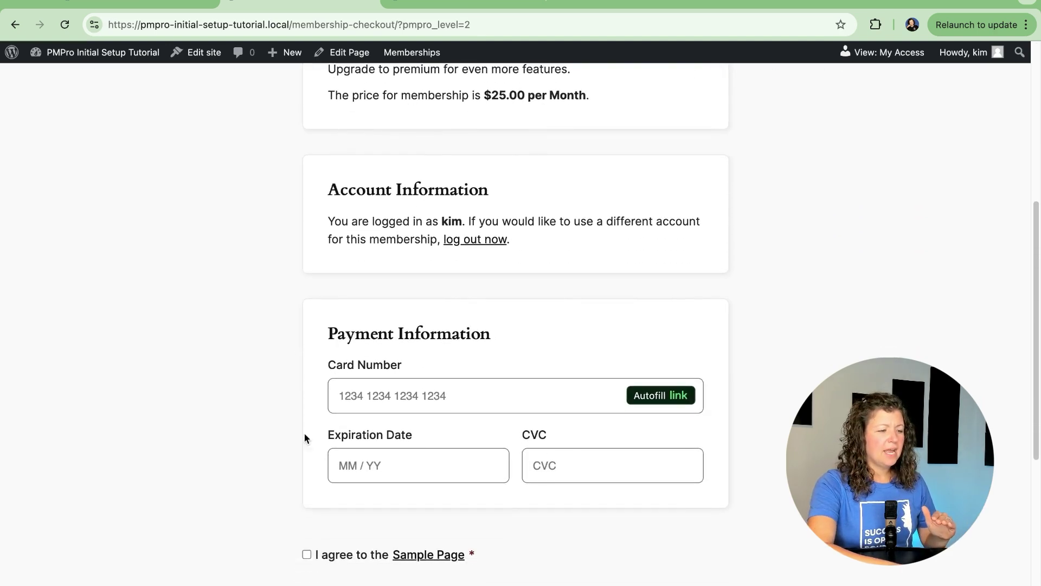
Step: Verify the checkout's Sample Page terms agreement checkbox and link, then return to Advanced Settings
left_click_drag(307, 549, 498, 558)
left_click(364, 562)
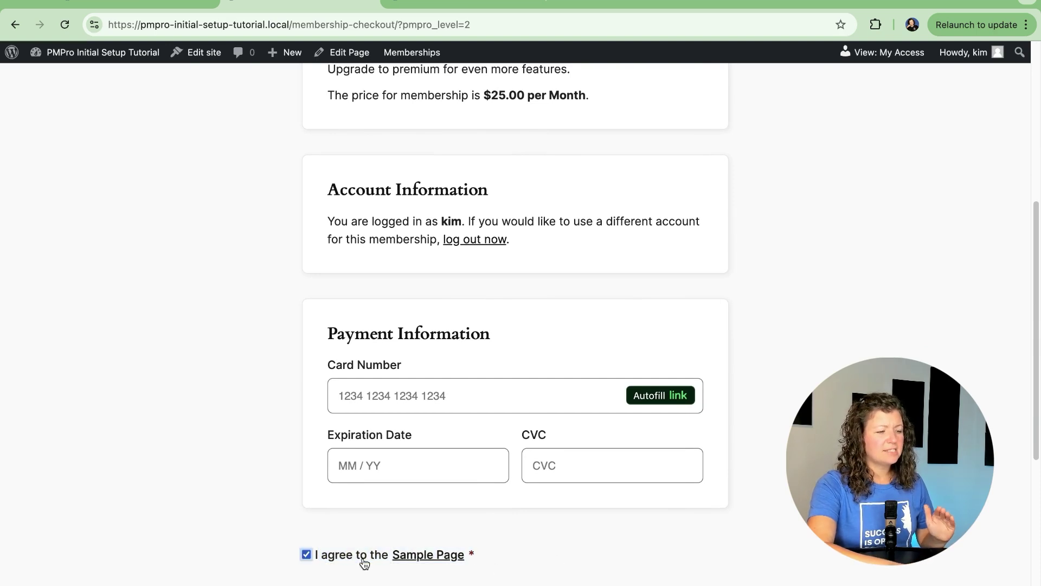
left_click(347, 562)
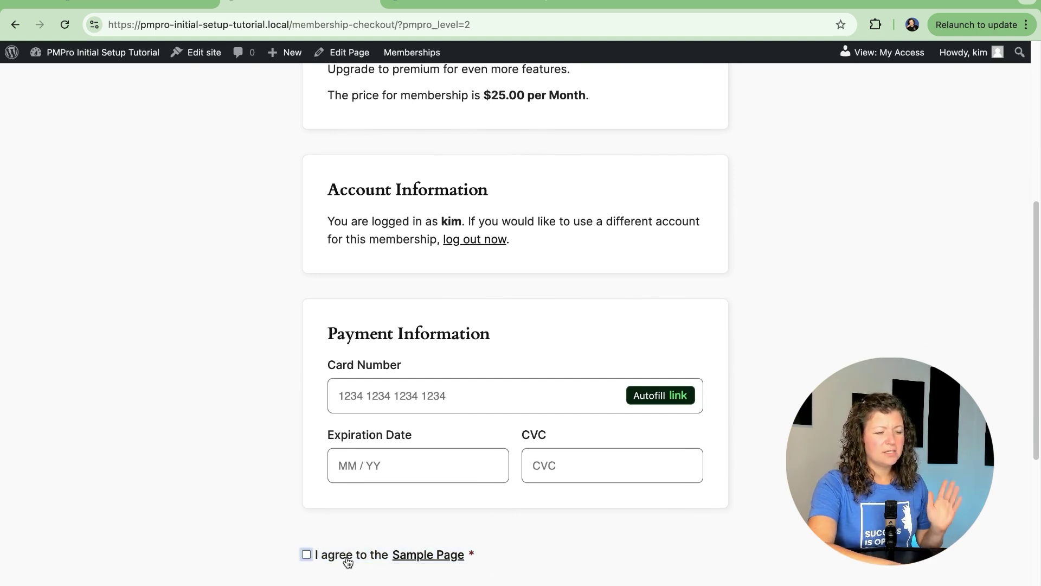
left_click(424, 562)
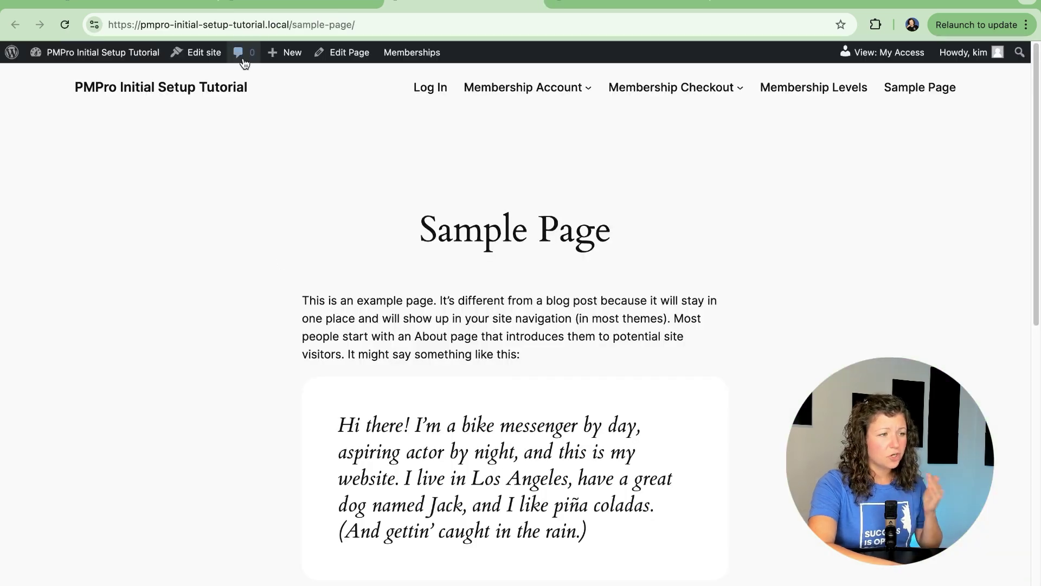
key("super+w")
scroll(261, 302, "down", 2)
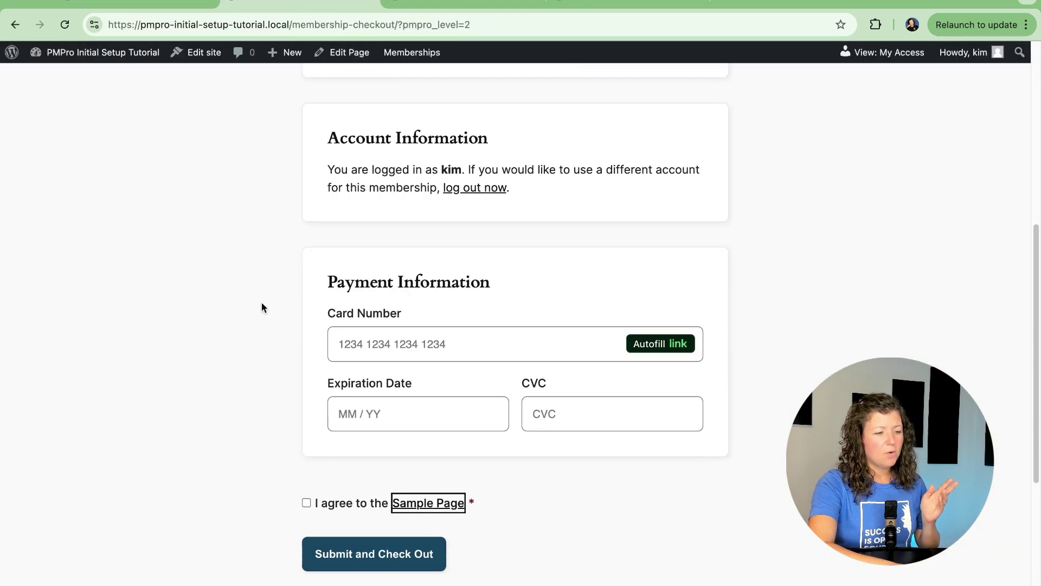
left_click(343, 508)
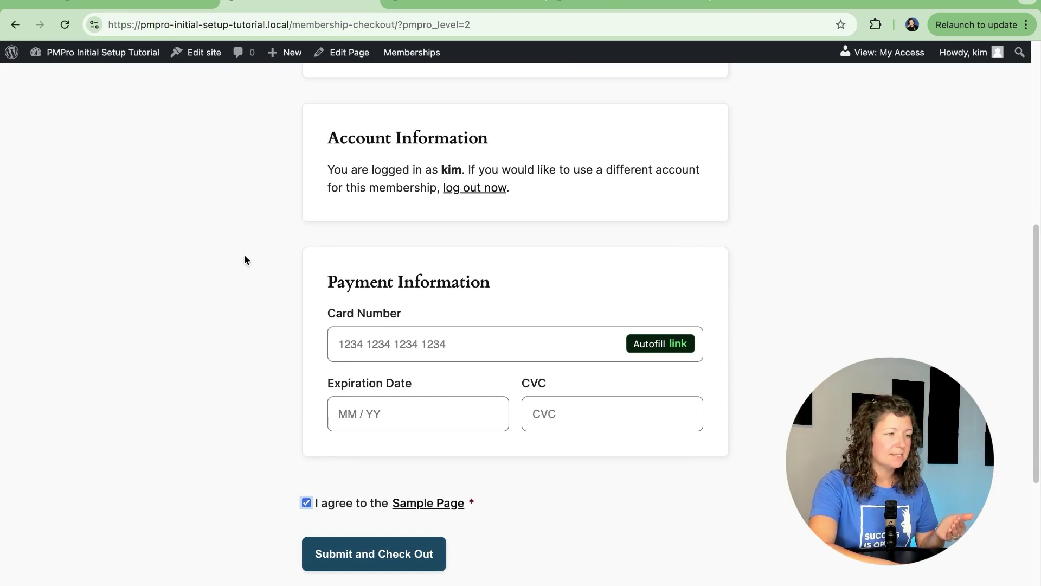
left_click(136, 4)
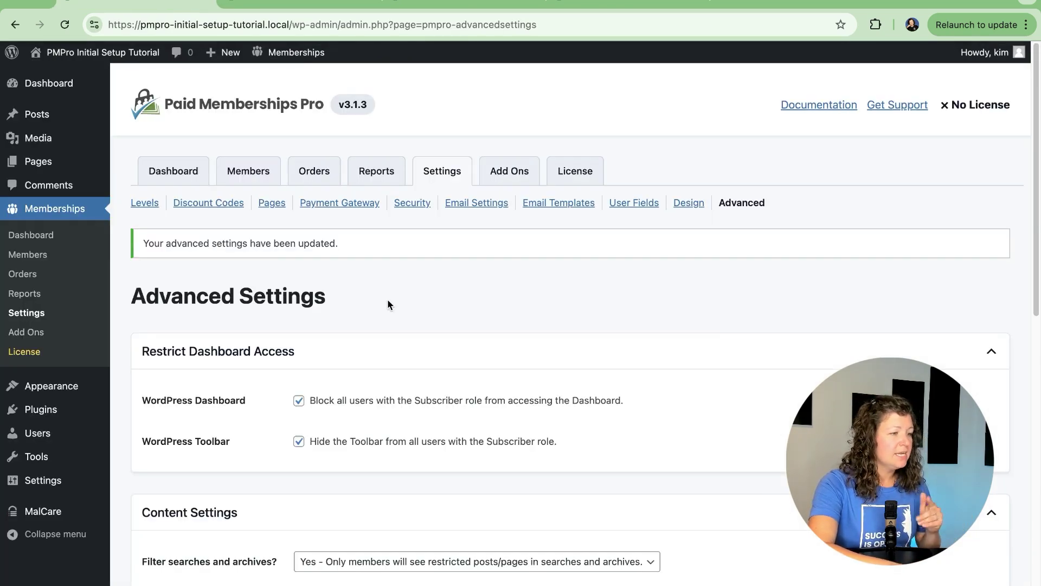